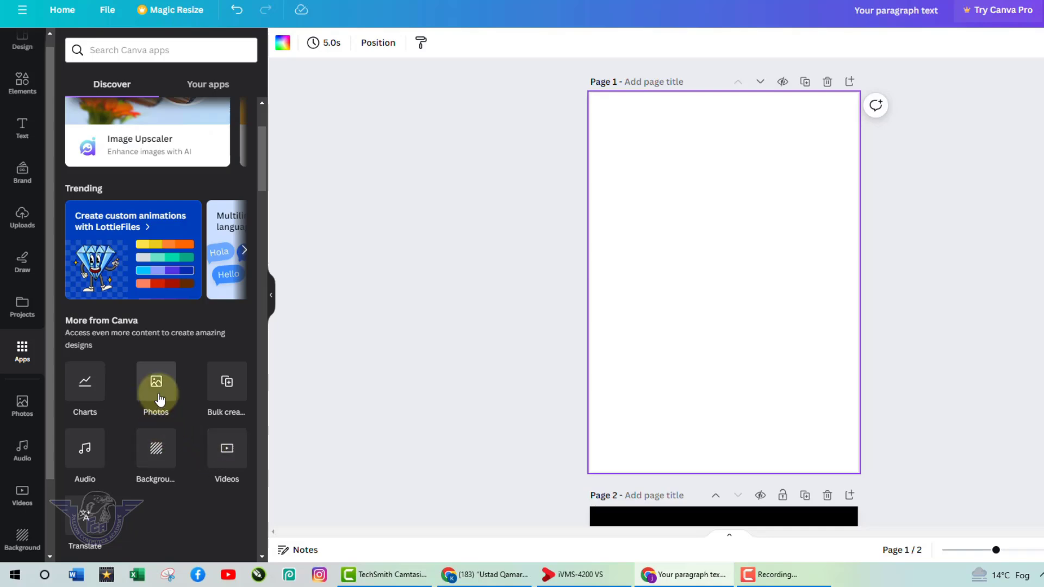
# Add the stock photo of a green plant on pink moss to page 1 and delete it again
pyautogui.click(166, 395)
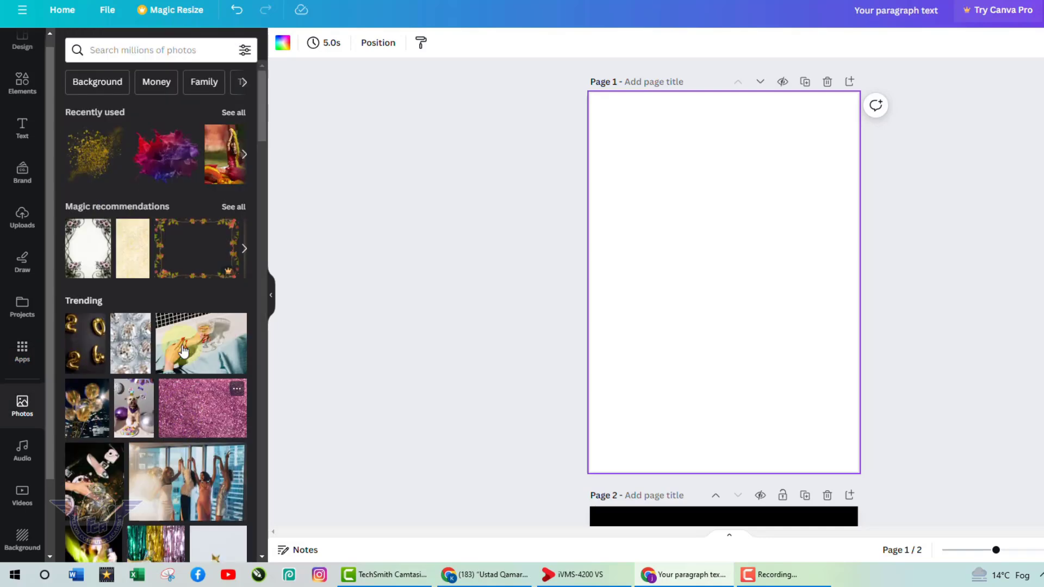
pyautogui.scroll(-5, 152, 354)
pyautogui.scroll(-5, 151, 354)
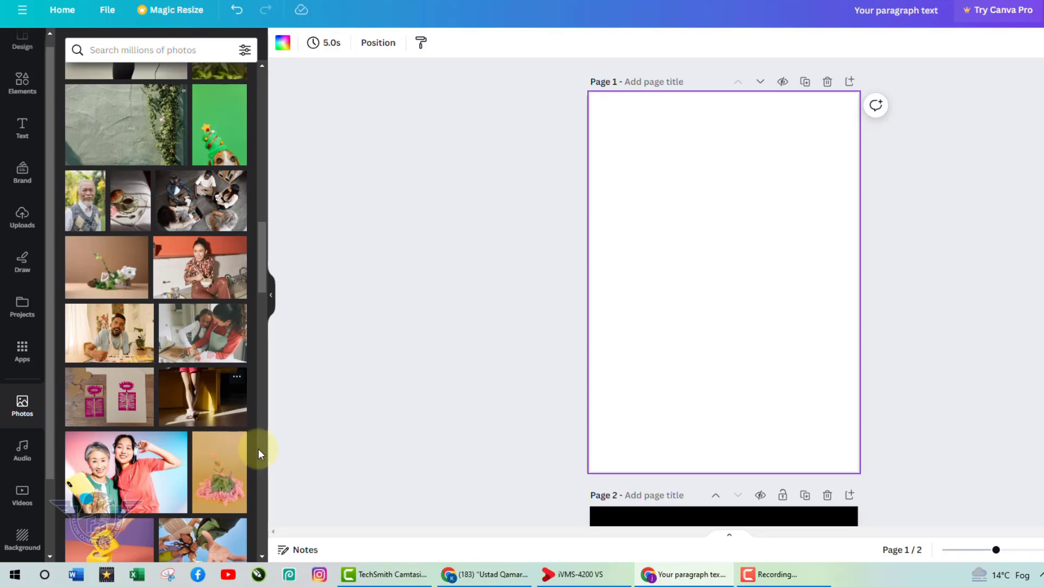
pyautogui.click(218, 488)
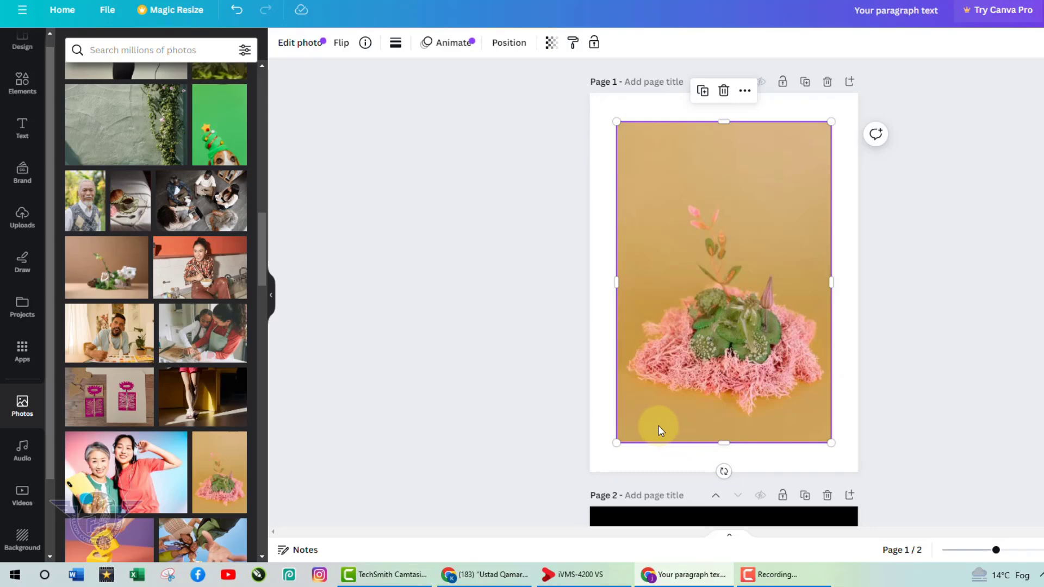
pyautogui.press('Delete')
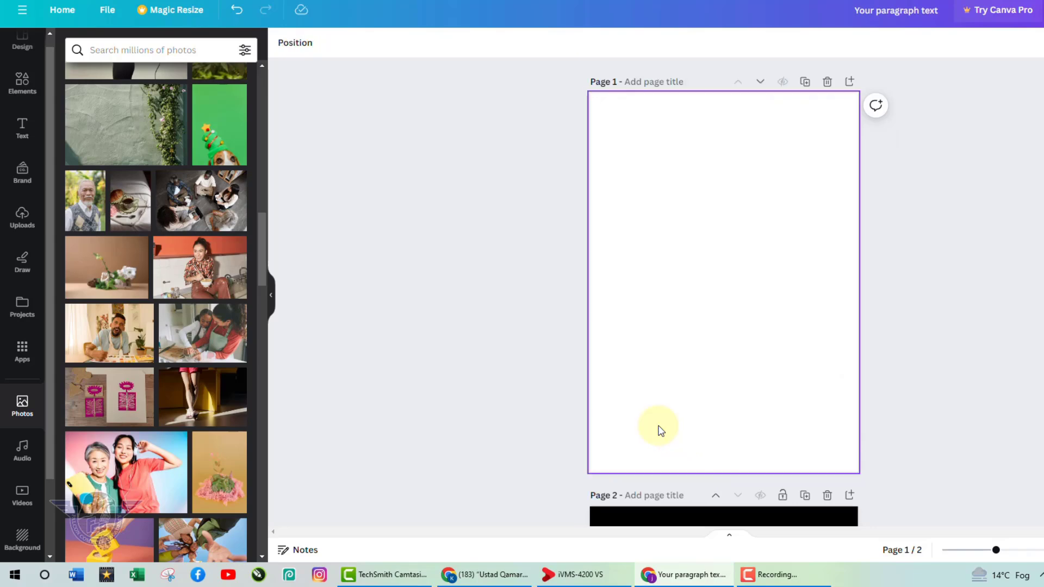
# Find Mockups among the popular Canva apps and open it for this design
pyautogui.click(24, 352)
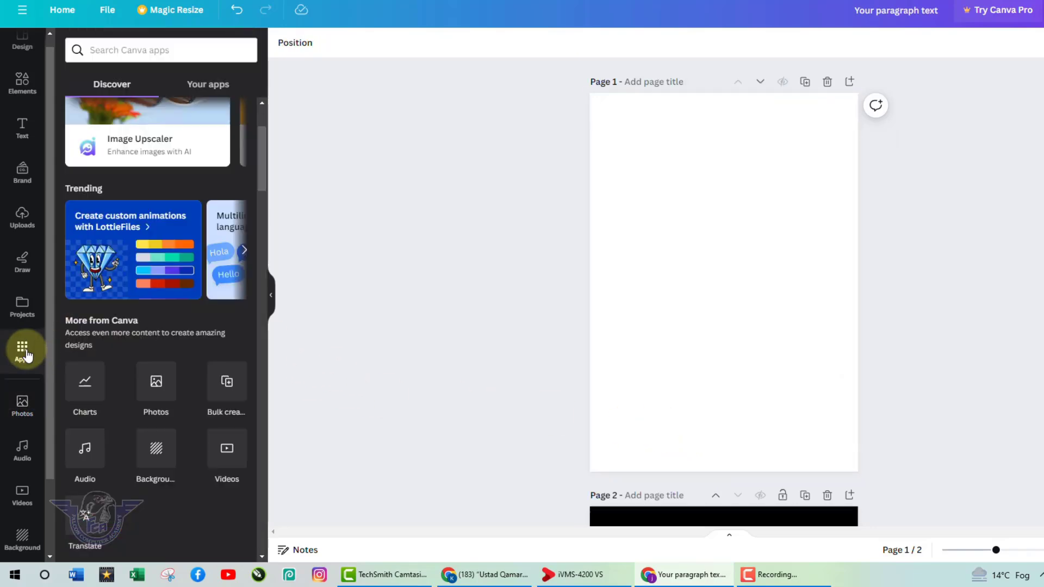
pyautogui.moveTo(262, 174); pyautogui.dragTo(262, 206)
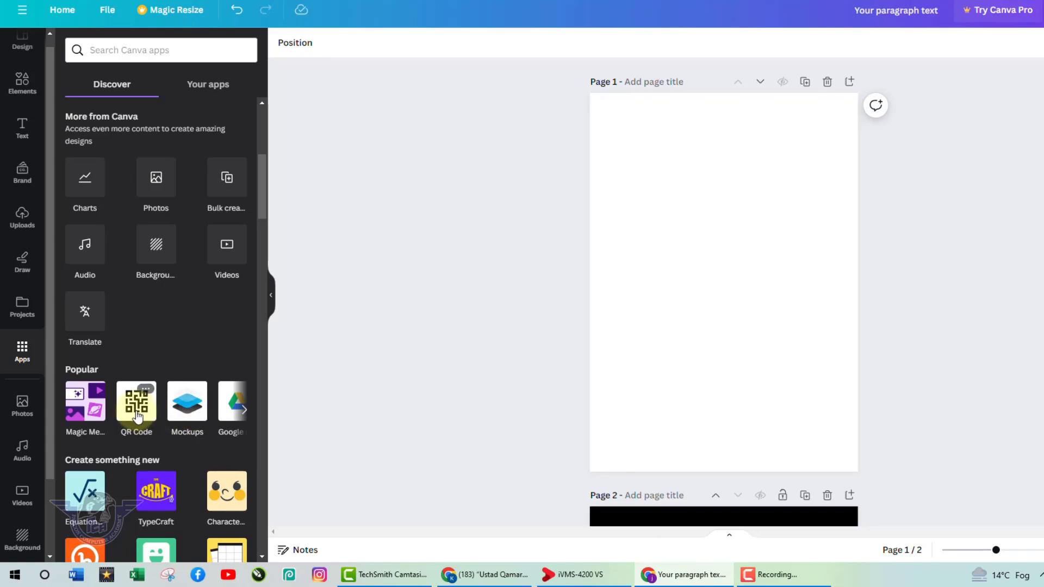
pyautogui.click(187, 412)
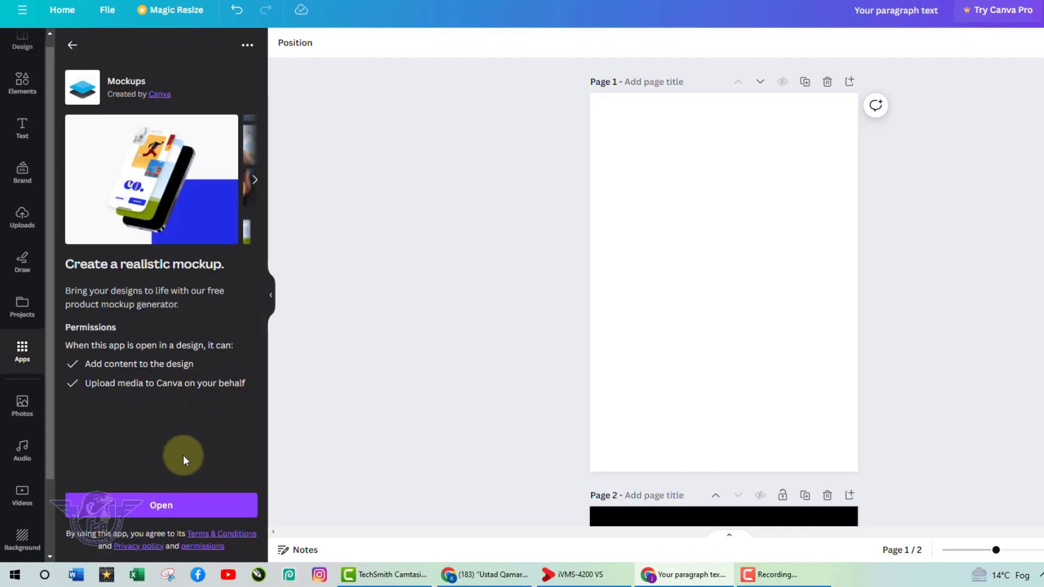
pyautogui.click(171, 510)
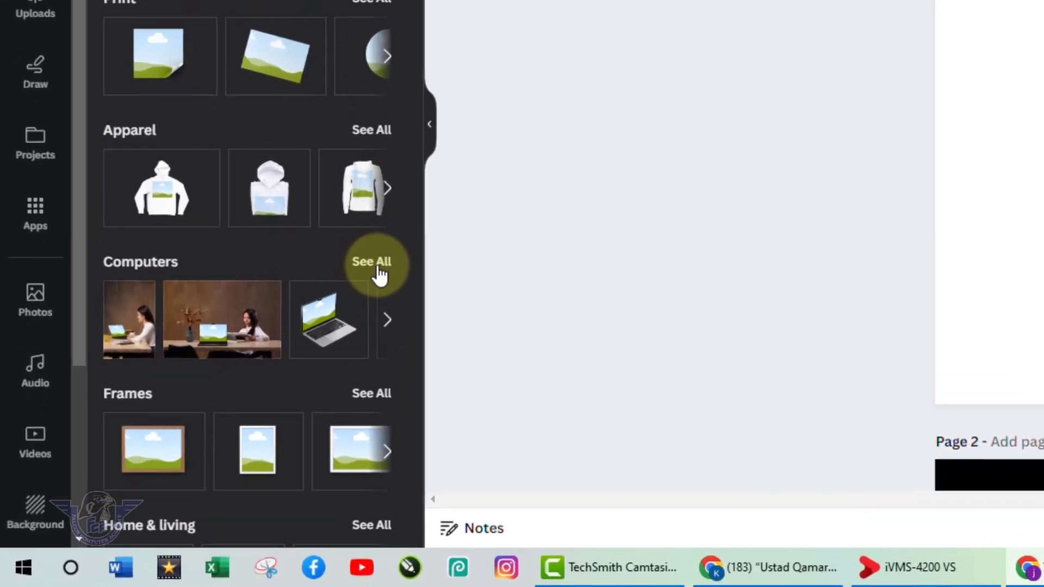
# Insert the Computers mockup of hands on a laptop against a brown wall and enlarge it to cover page 1
pyautogui.click(268, 362)
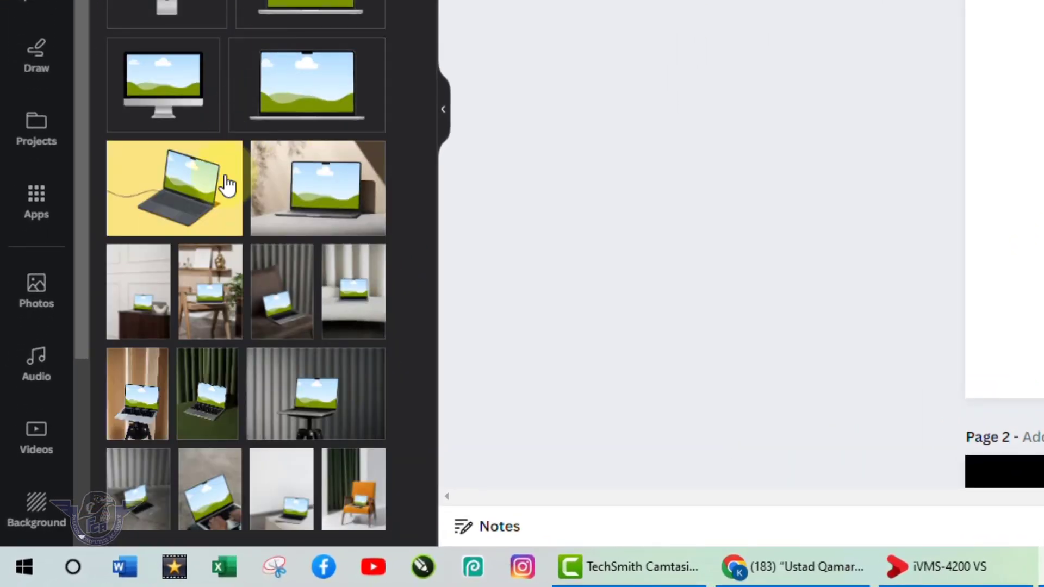
pyautogui.scroll(-5, 196, 315)
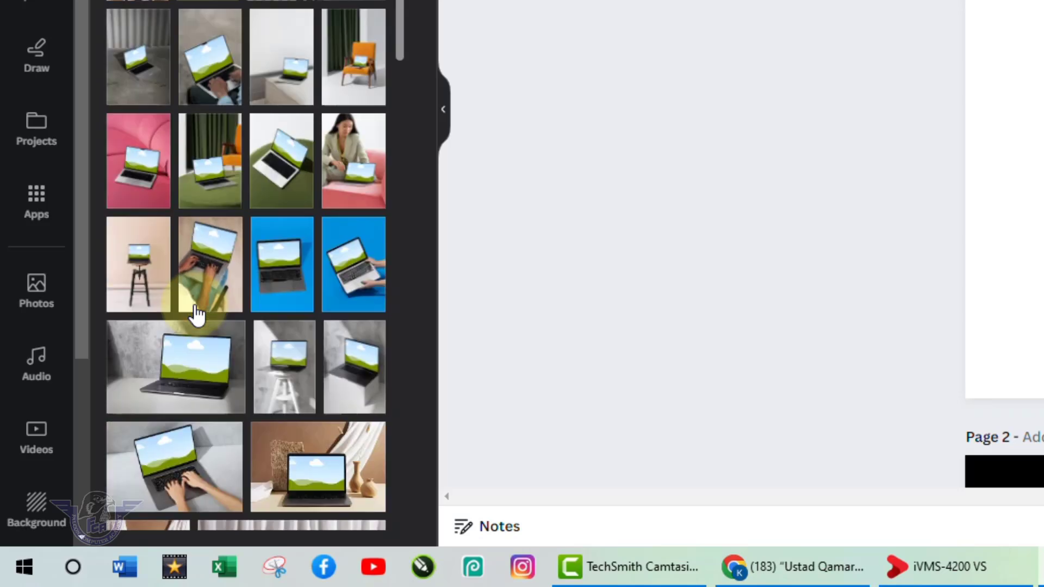
pyautogui.scroll(-5, 197, 314)
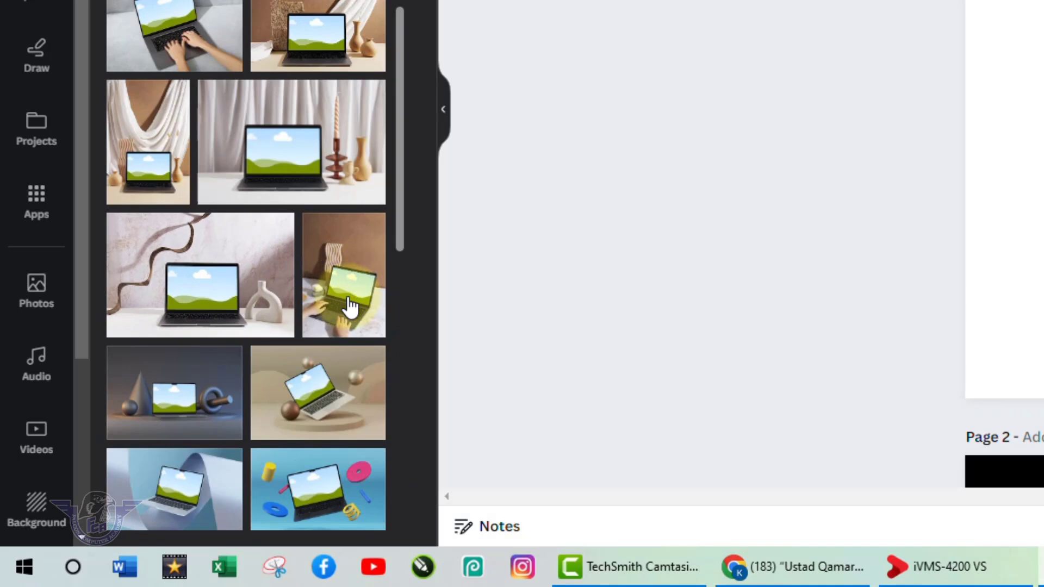
pyautogui.click(351, 306)
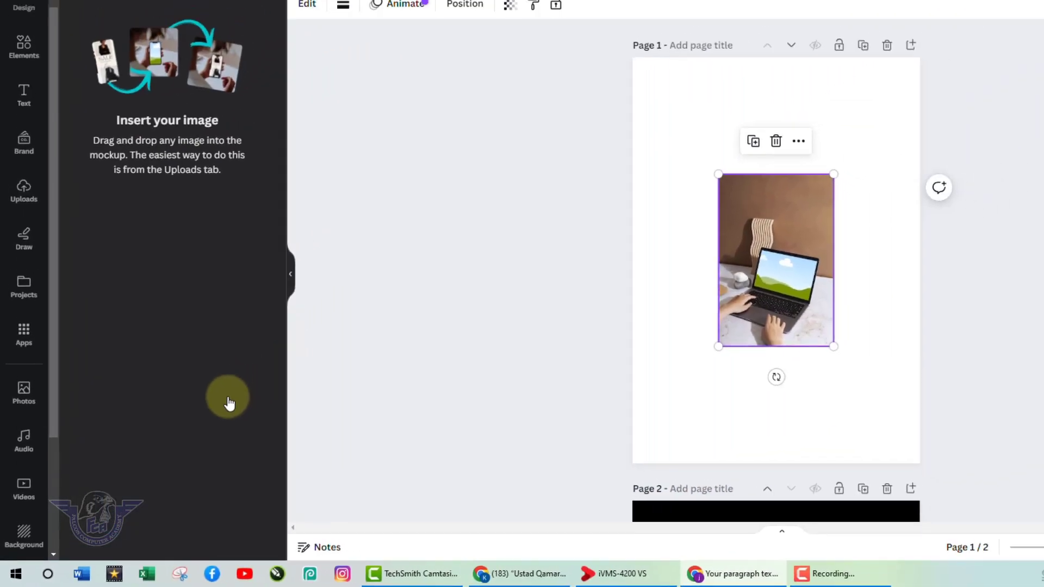
pyautogui.moveTo(718, 347); pyautogui.dragTo(605, 459)
pyautogui.moveTo(833, 172); pyautogui.dragTo(947, 56)
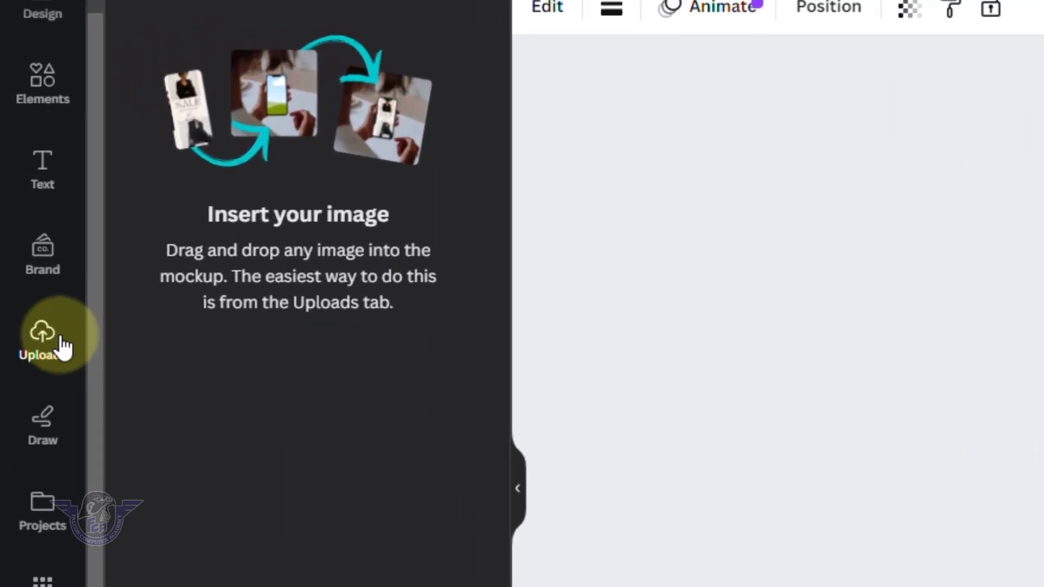
# Upload the skydiver picture 0de7eb8861107b205f71a094fcf46f27.jpeg from the Mix Images folder on the Images drive
pyautogui.click(33, 190)
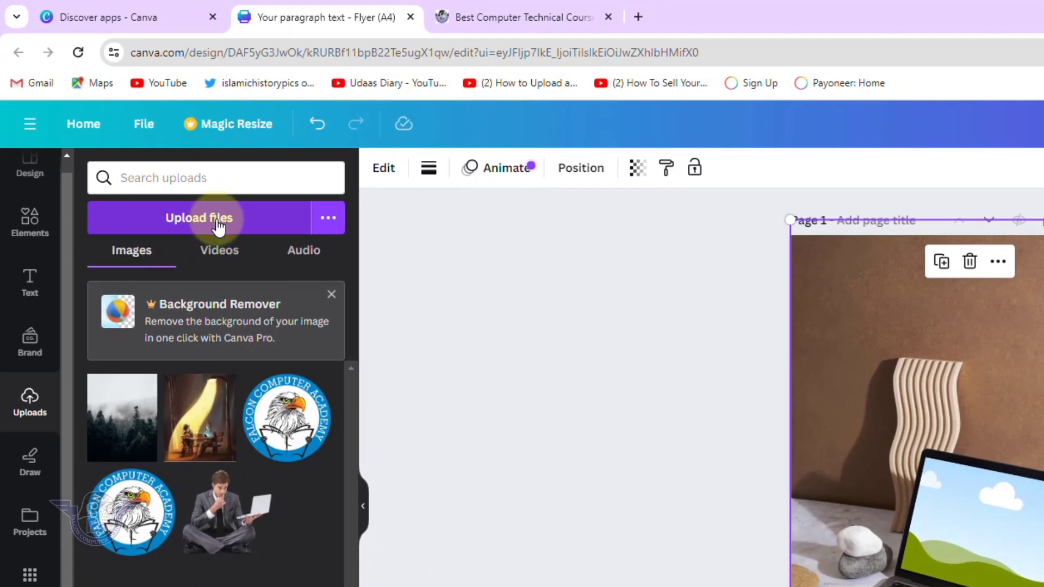
pyautogui.click(239, 187)
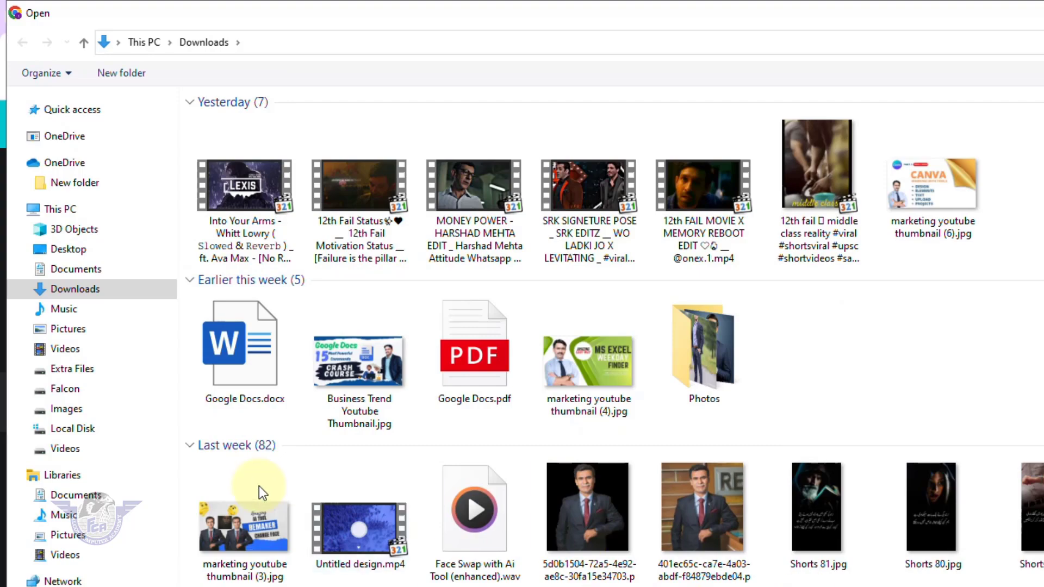
pyautogui.click(68, 410)
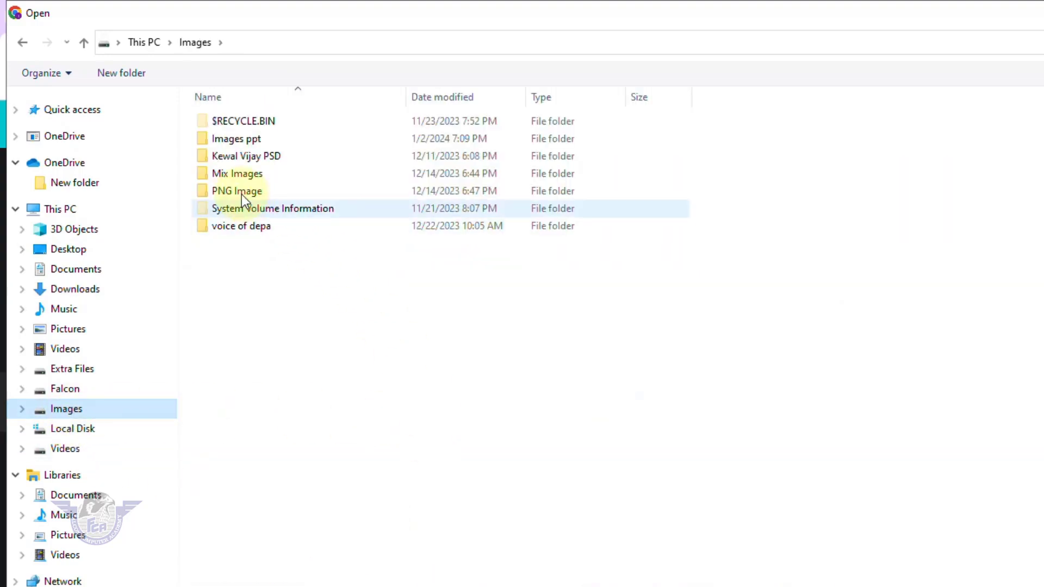
pyautogui.doubleClick(242, 173)
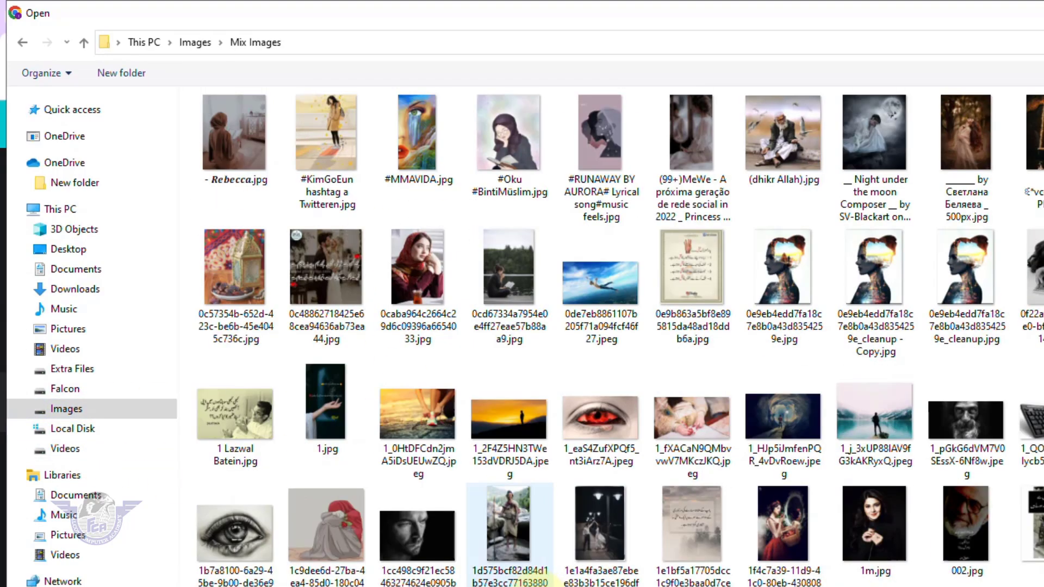
pyautogui.click(889, 421)
pyautogui.click(606, 288)
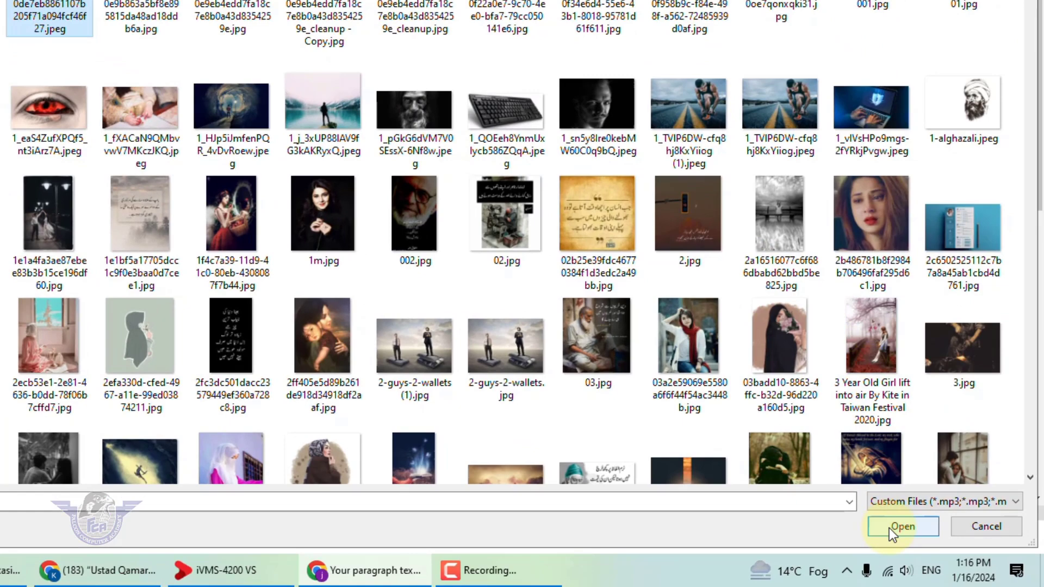
pyautogui.click(890, 528)
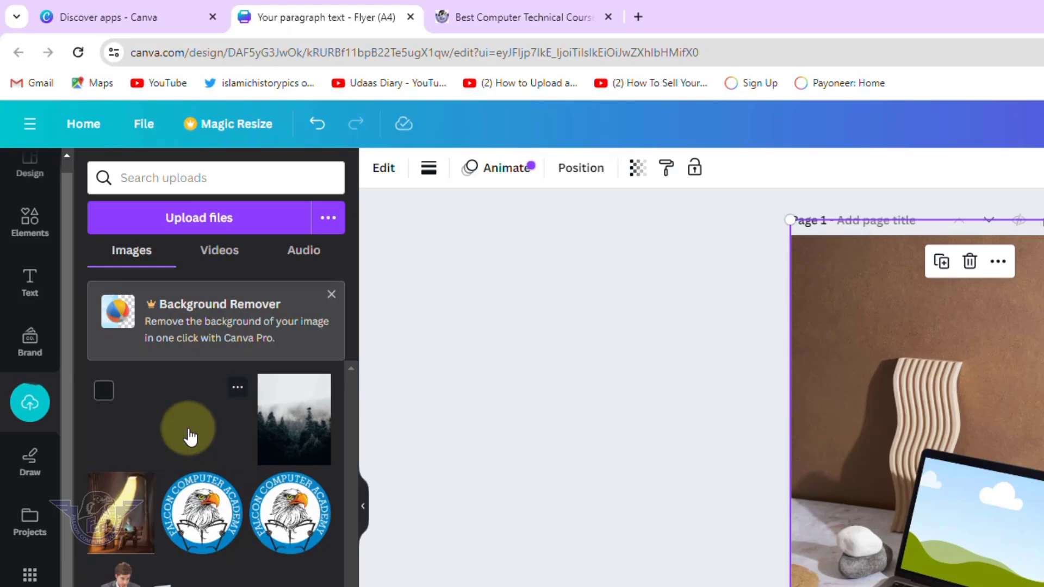
# Place the uploaded skydiver picture on the laptop mockup's screen and delete the finished mockup from page 1
pyautogui.click(161, 429)
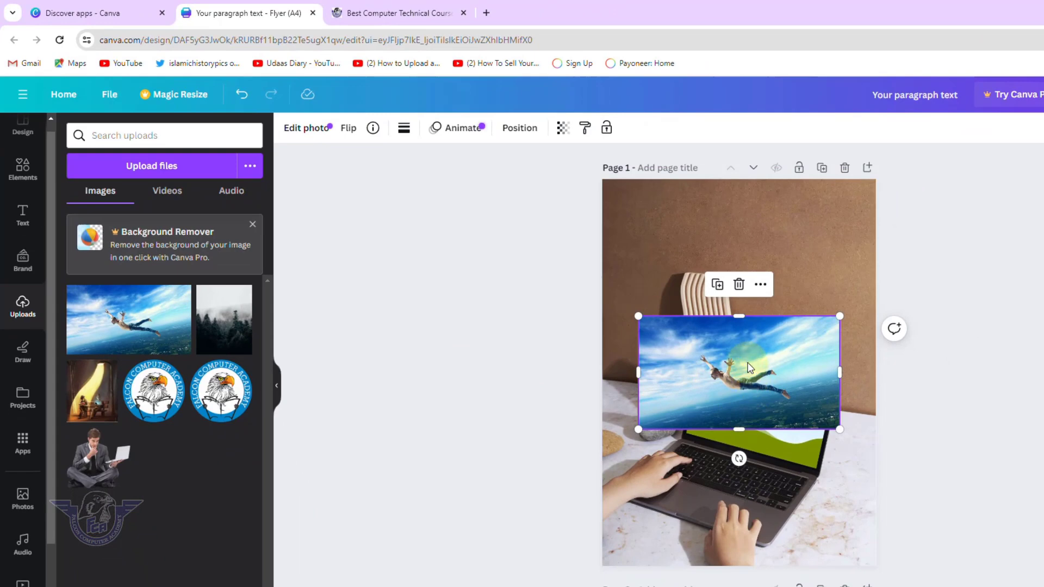
pyautogui.moveTo(749, 368); pyautogui.dragTo(746, 394)
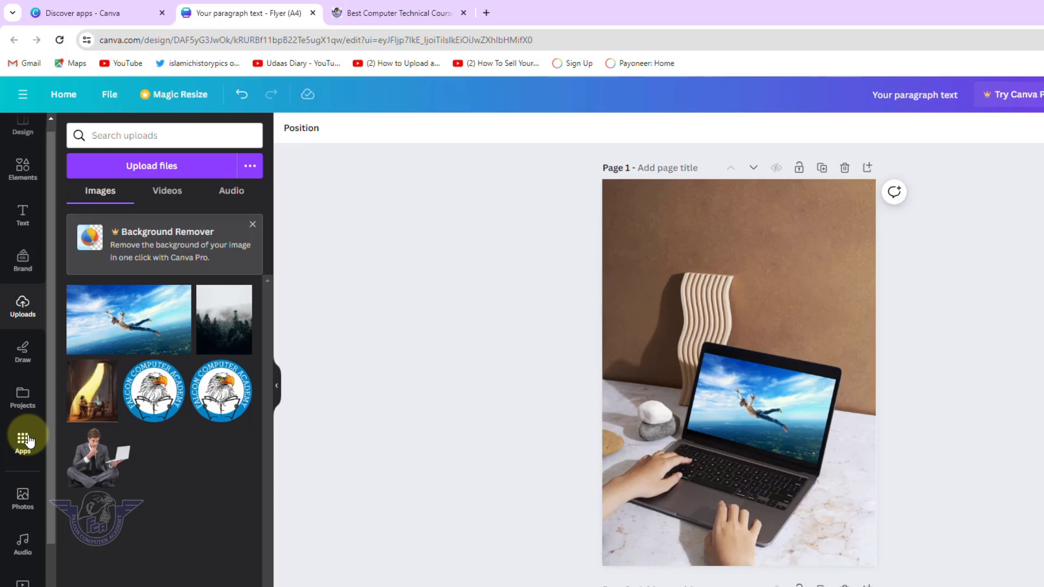
pyautogui.hotkey('ctrl', 'z')
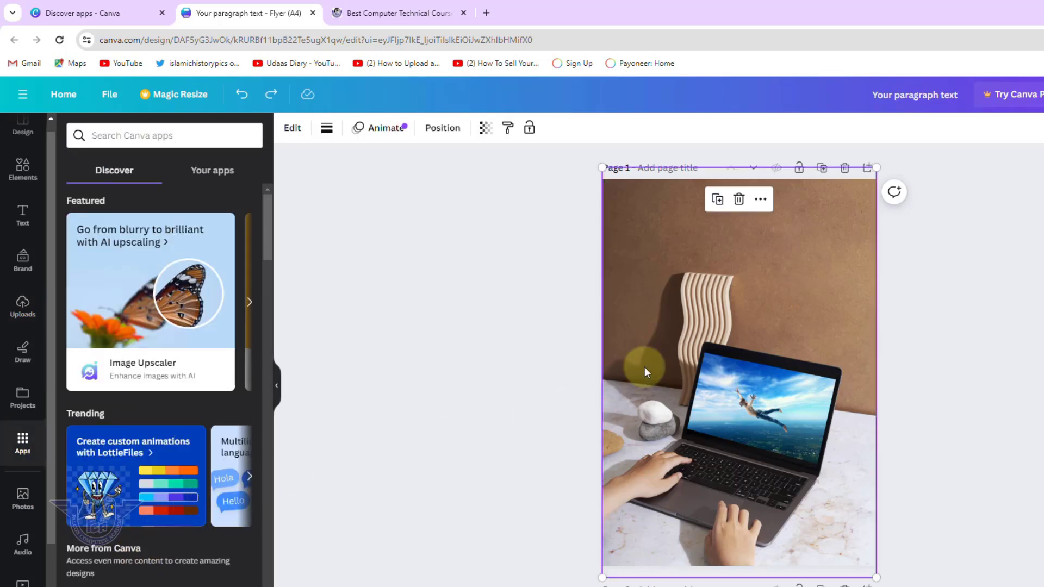
pyautogui.click(739, 200)
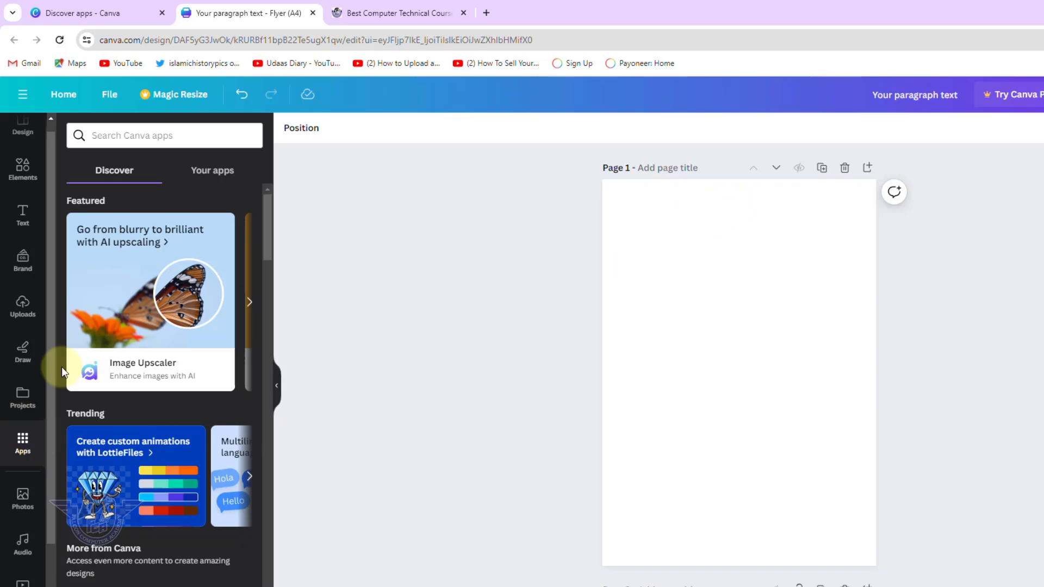
# Insert the Watches mockup of a hand adjusting a black smartwatch and enlarge it to the full width of page 1
pyautogui.click(218, 172)
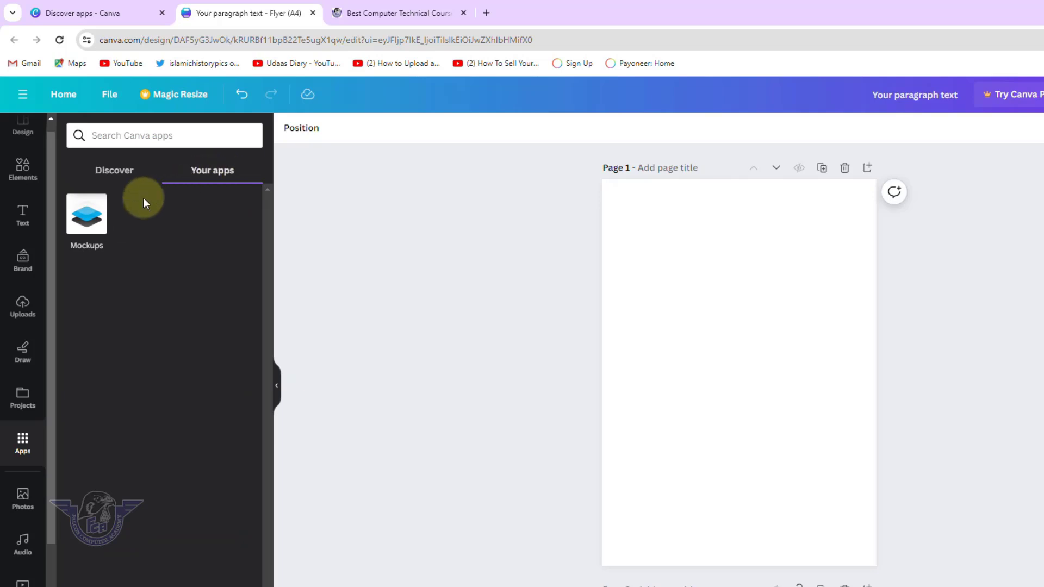
pyautogui.click(88, 222)
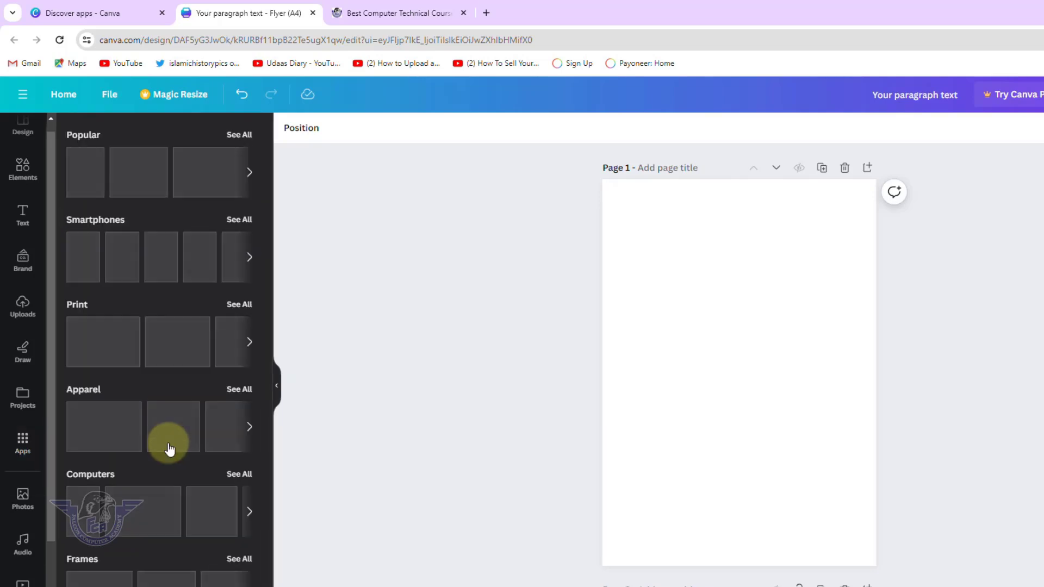
pyautogui.scroll(-5, 130, 546)
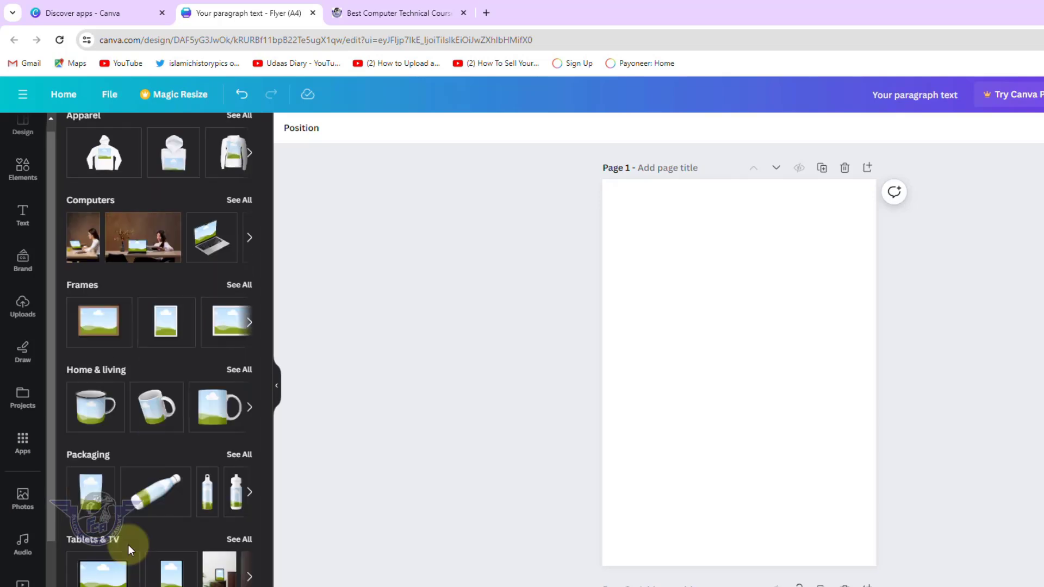
pyautogui.scroll(-2, 129, 544)
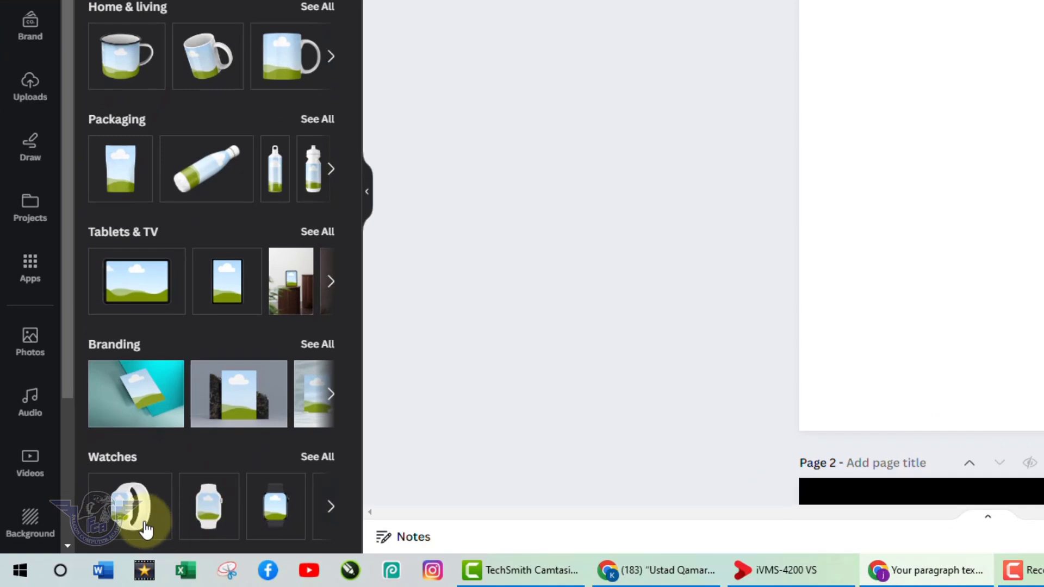
pyautogui.click(326, 458)
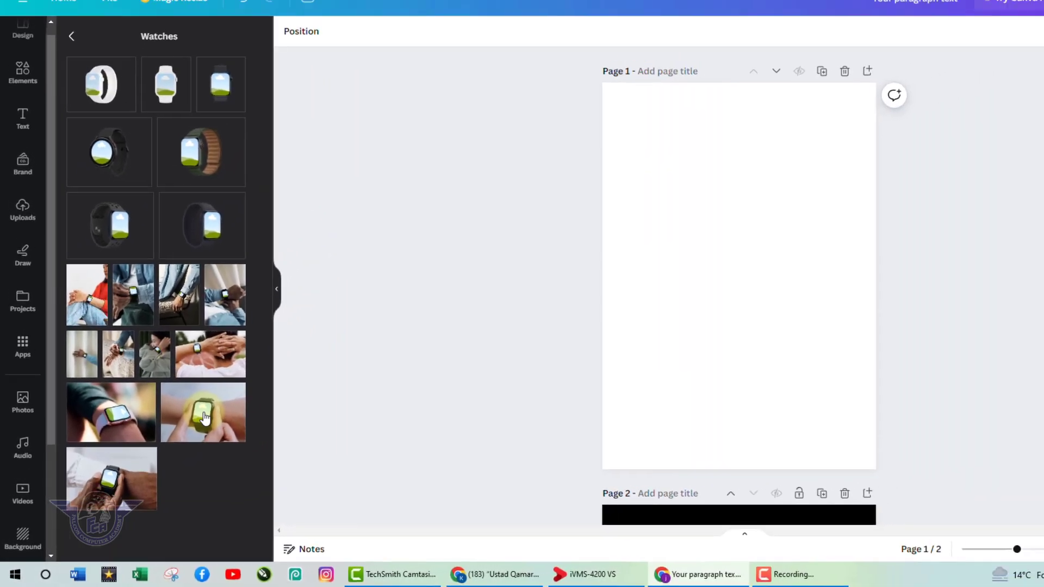
pyautogui.click(204, 418)
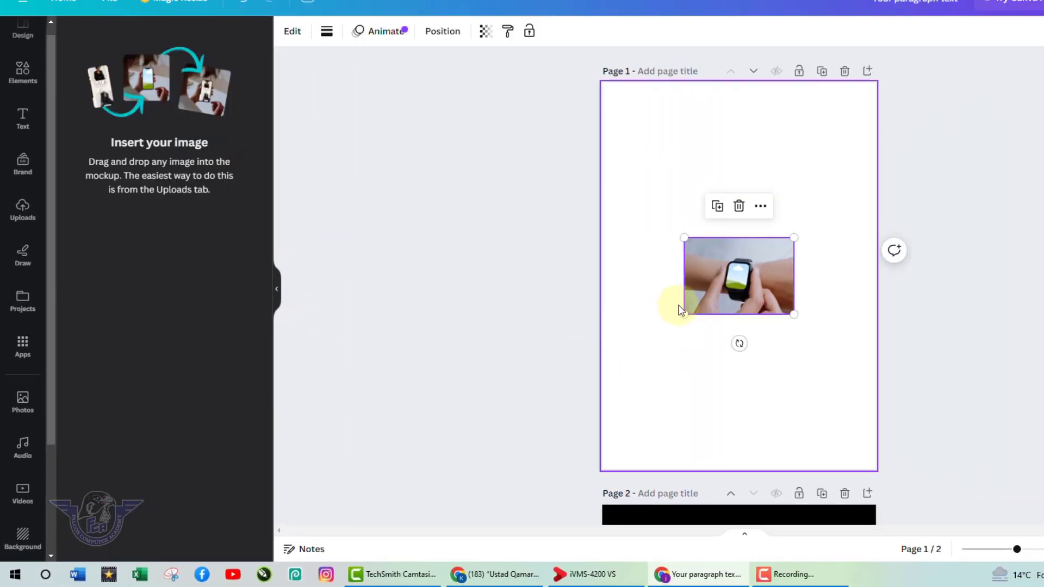
pyautogui.moveTo(680, 314); pyautogui.dragTo(605, 376)
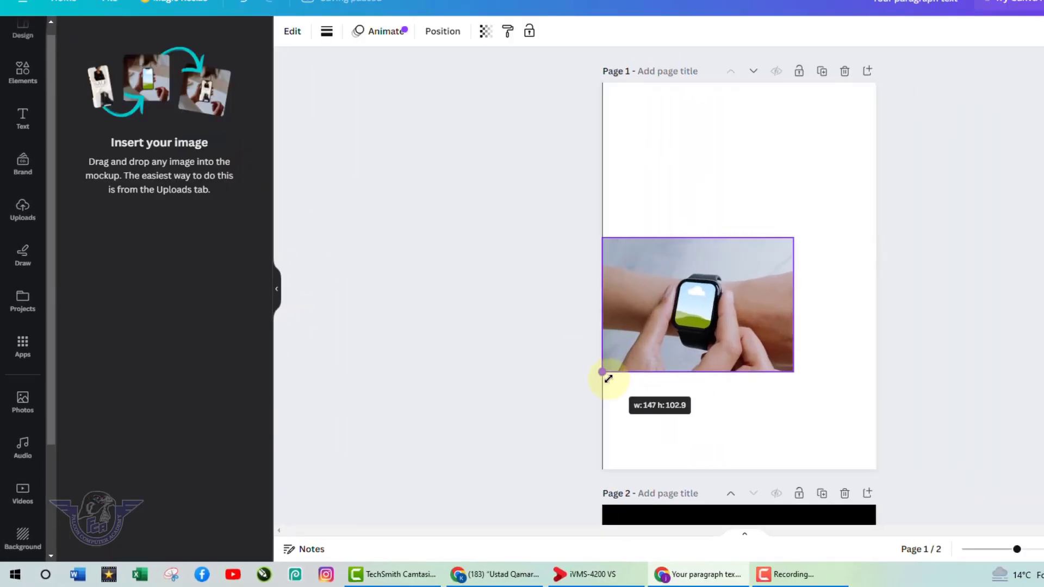
pyautogui.moveTo(794, 237); pyautogui.dragTo(876, 180)
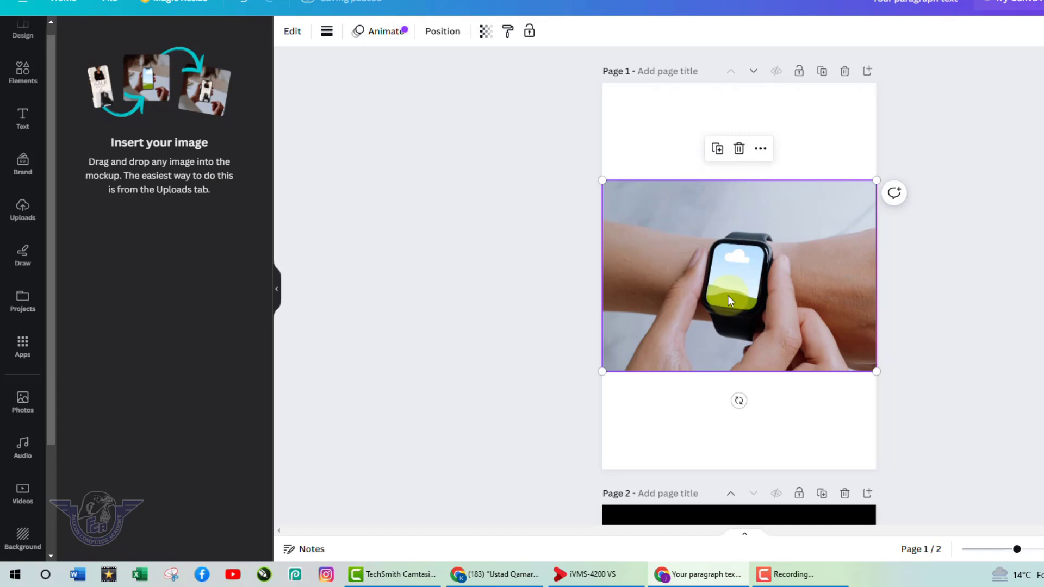
# Place the uploaded skydiver picture on the smartwatch mockup's screen and deselect the mockup
pyautogui.click(25, 216)
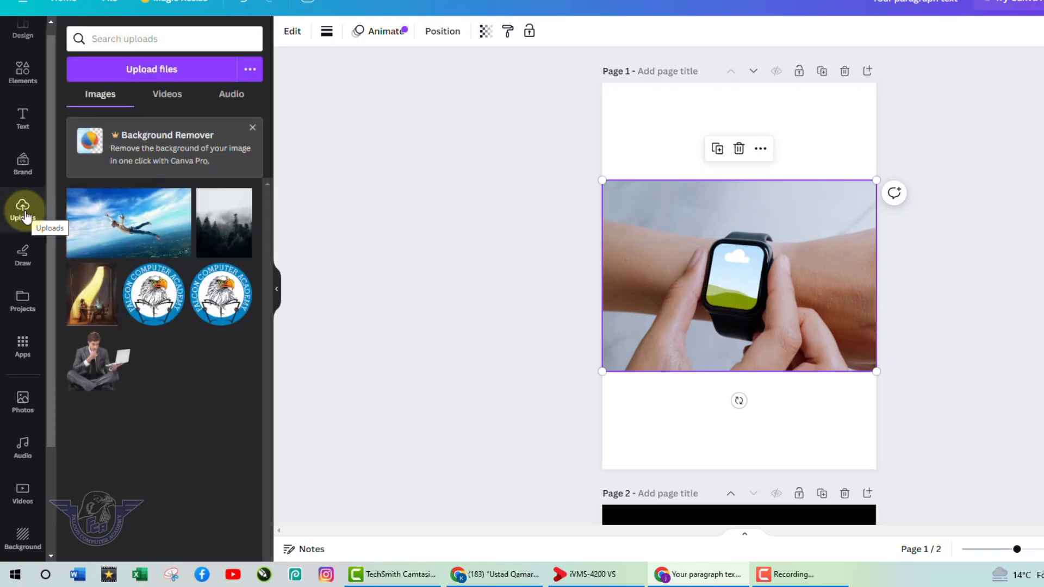
pyautogui.click(123, 232)
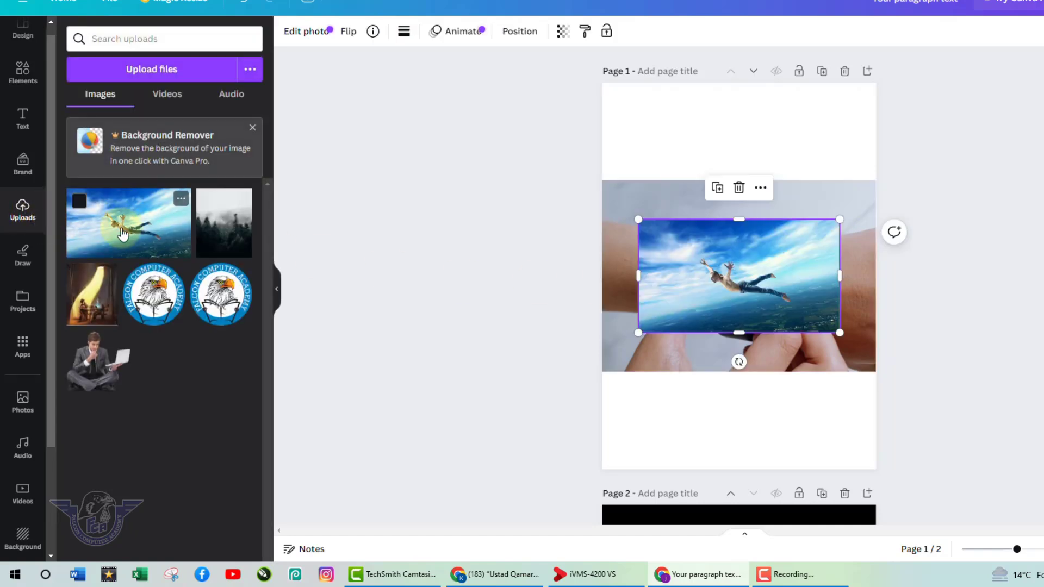
pyautogui.moveTo(723, 279); pyautogui.dragTo(736, 285)
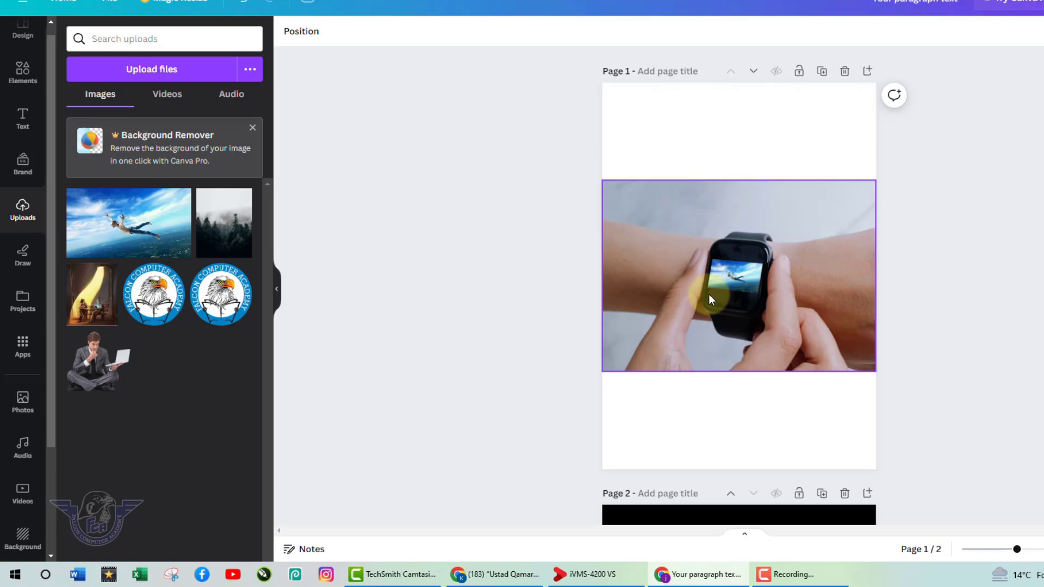
pyautogui.click(556, 339)
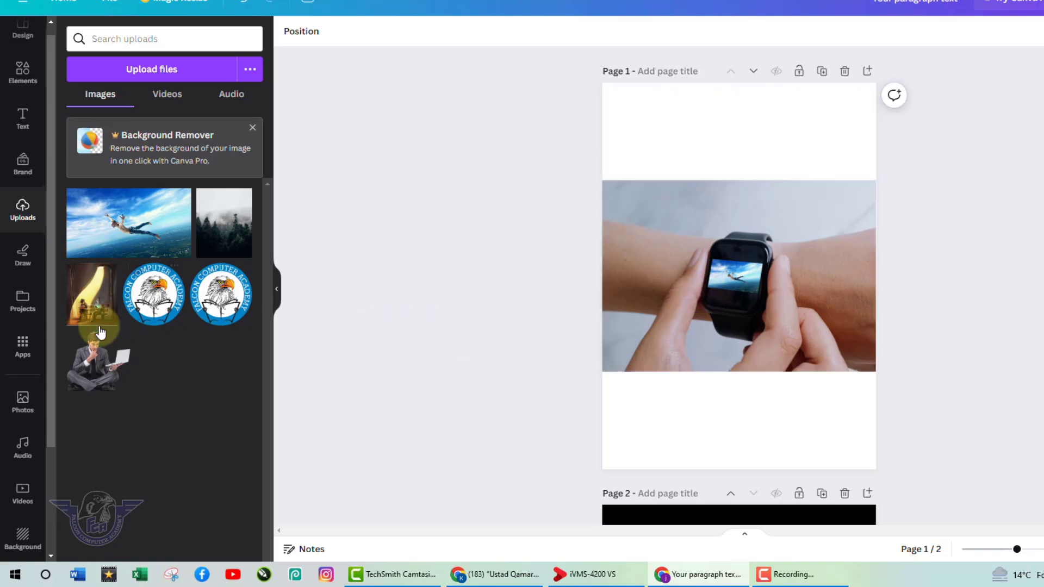
# Browse the discoverable Canva apps and open the Pexels app from the content sources
pyautogui.click(24, 348)
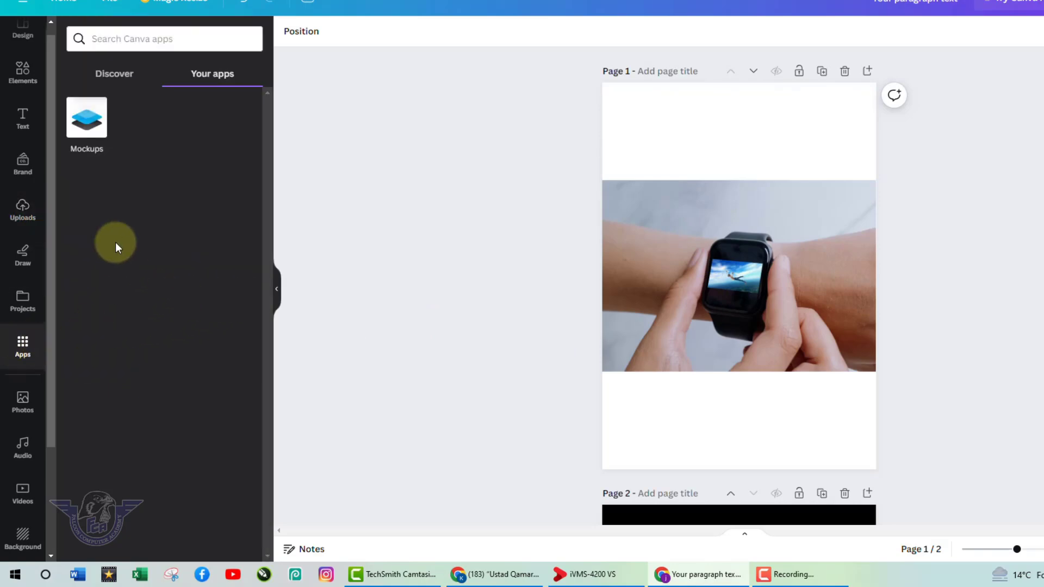
pyautogui.click(115, 81)
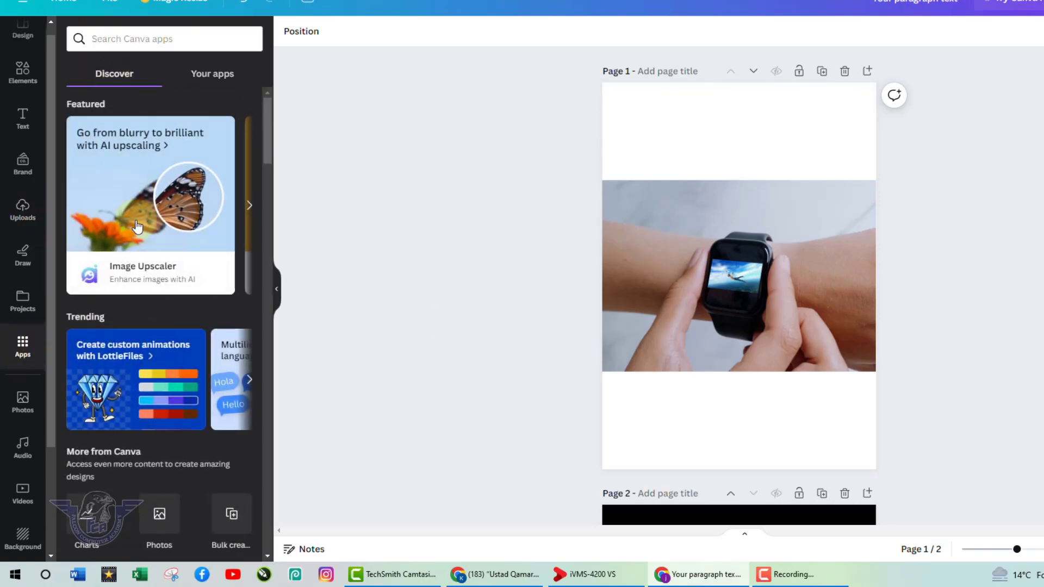
pyautogui.scroll(-5, 136, 393)
pyautogui.scroll(-5, 135, 395)
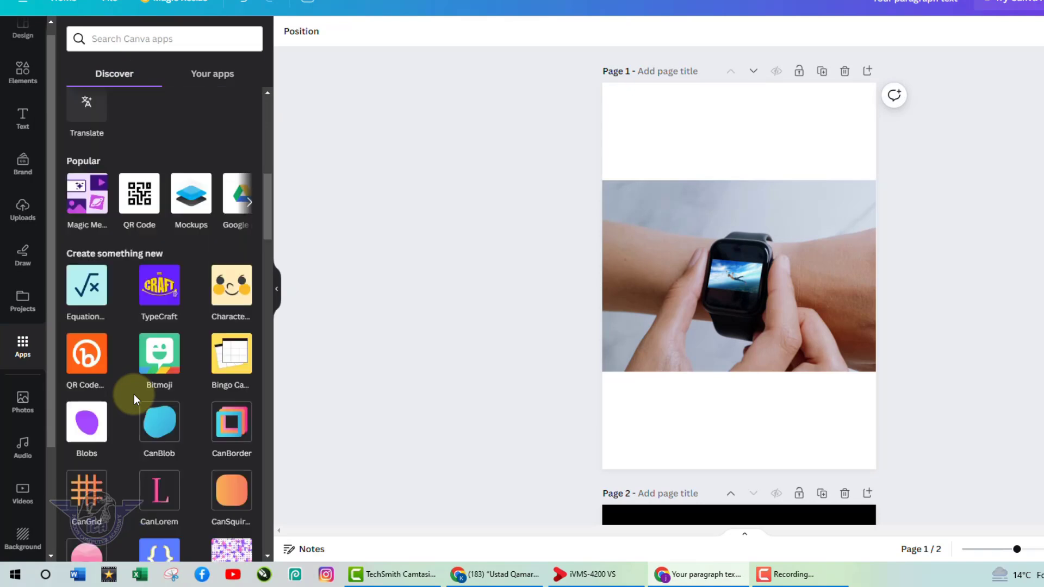
pyautogui.scroll(-5, 135, 396)
pyautogui.scroll(-10, 134, 396)
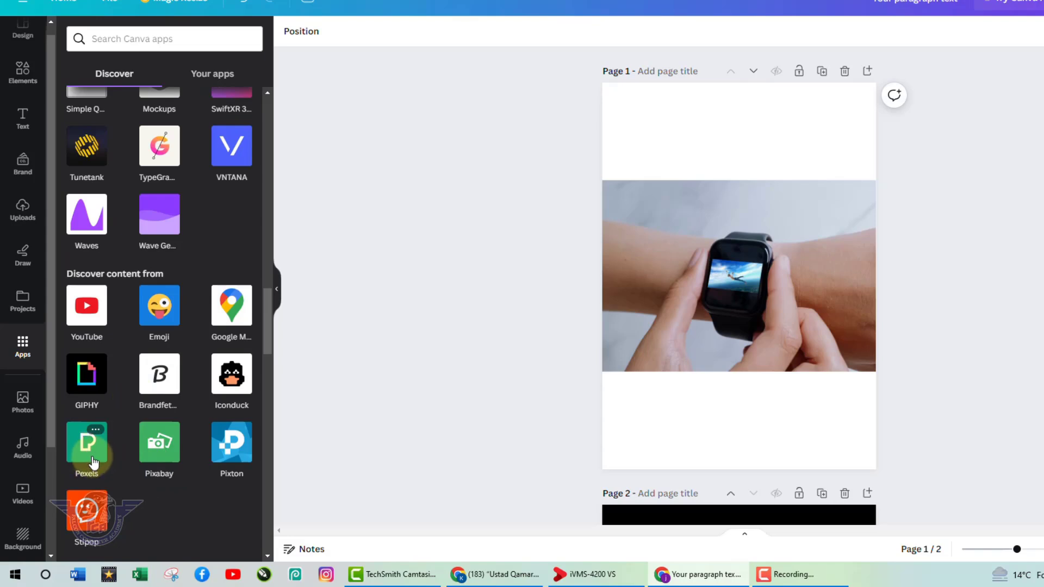
pyautogui.click(87, 446)
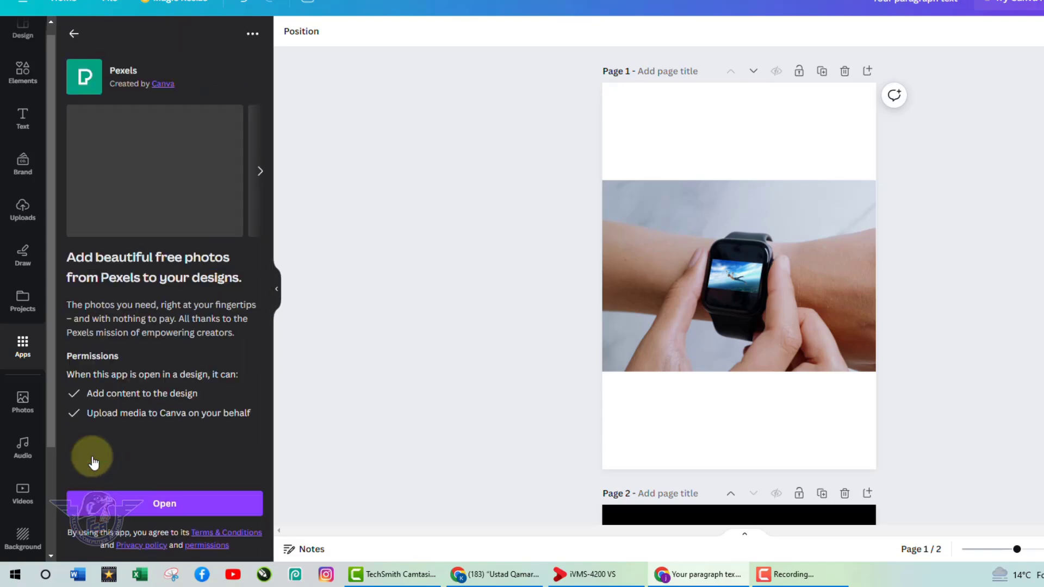
pyautogui.click(158, 502)
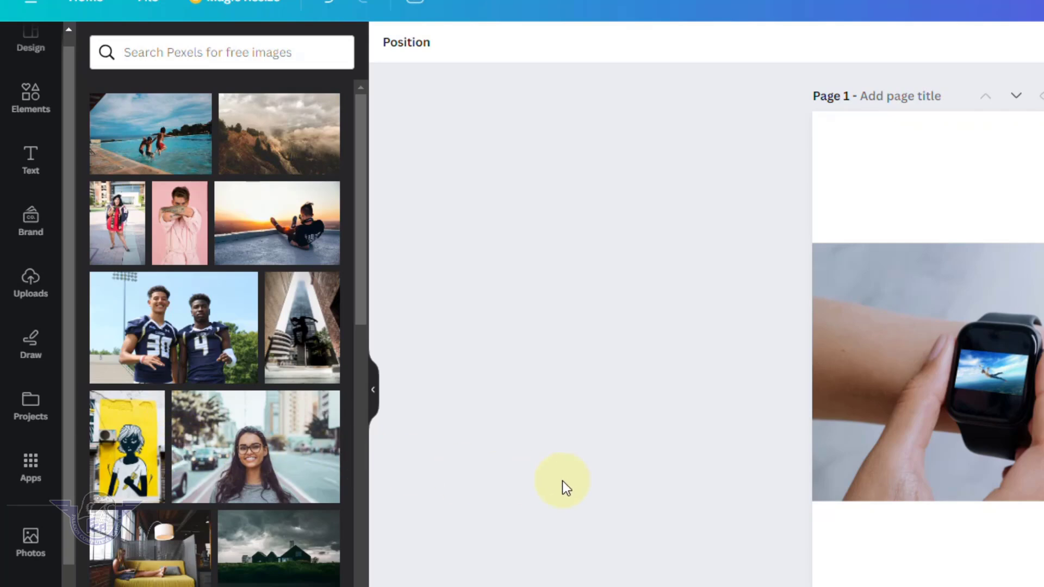
# Search Pexels for "Kids" and insert the photo of two children playing on the floor into page 1
pyautogui.click(263, 54)
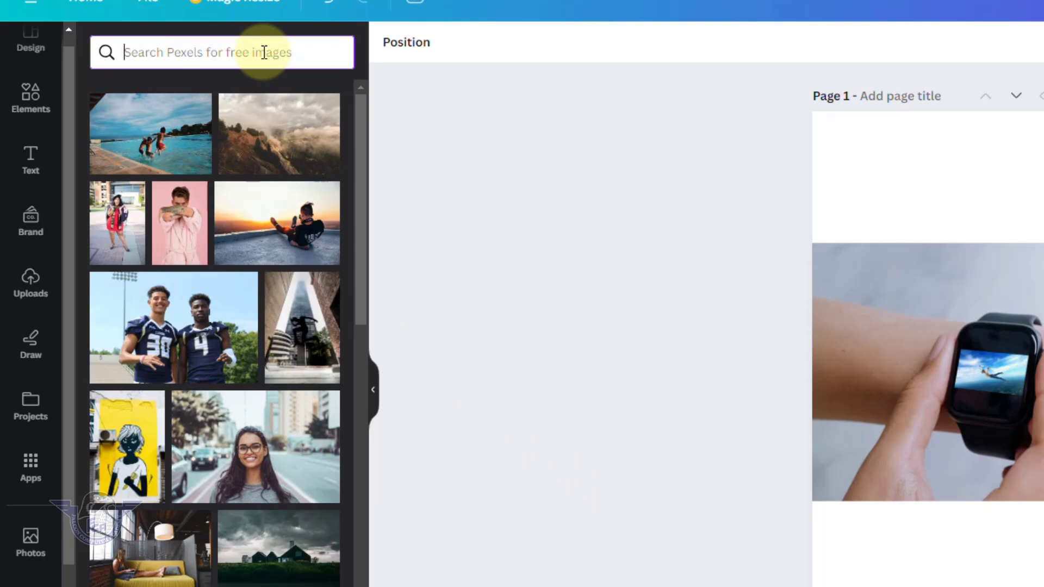
pyautogui.write('Kids')
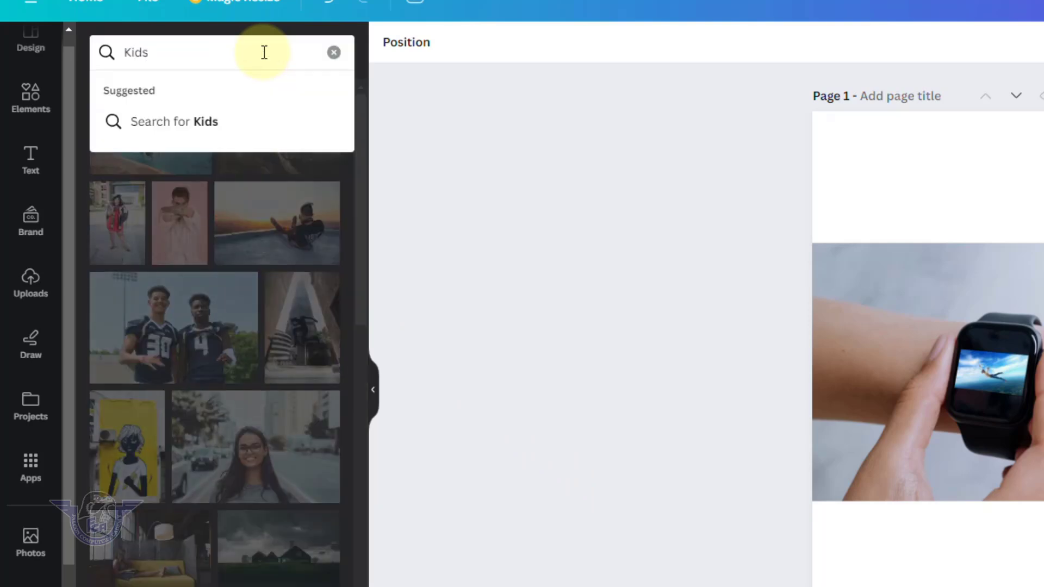
pyautogui.press('Return')
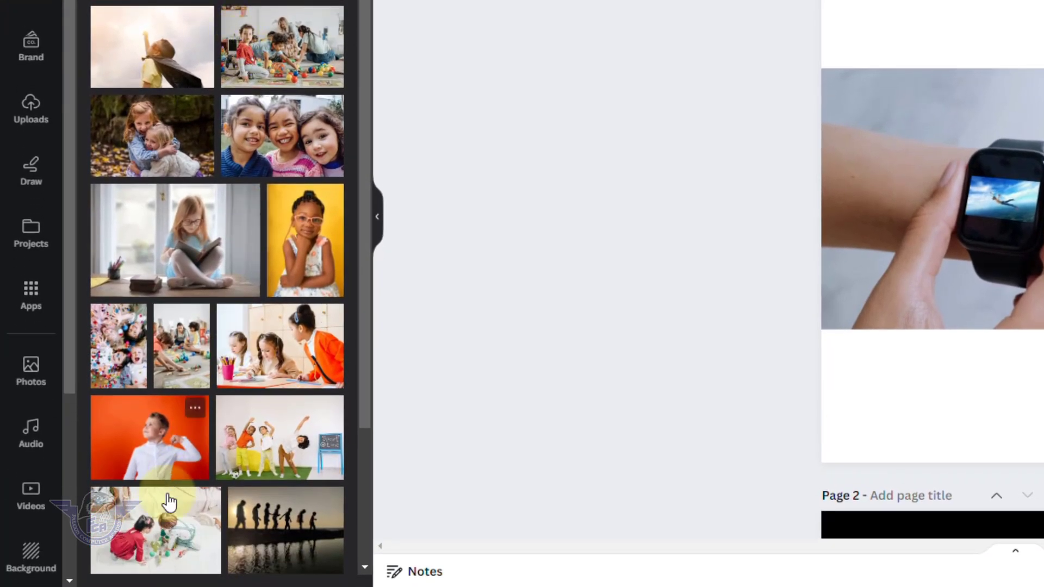
pyautogui.click(149, 531)
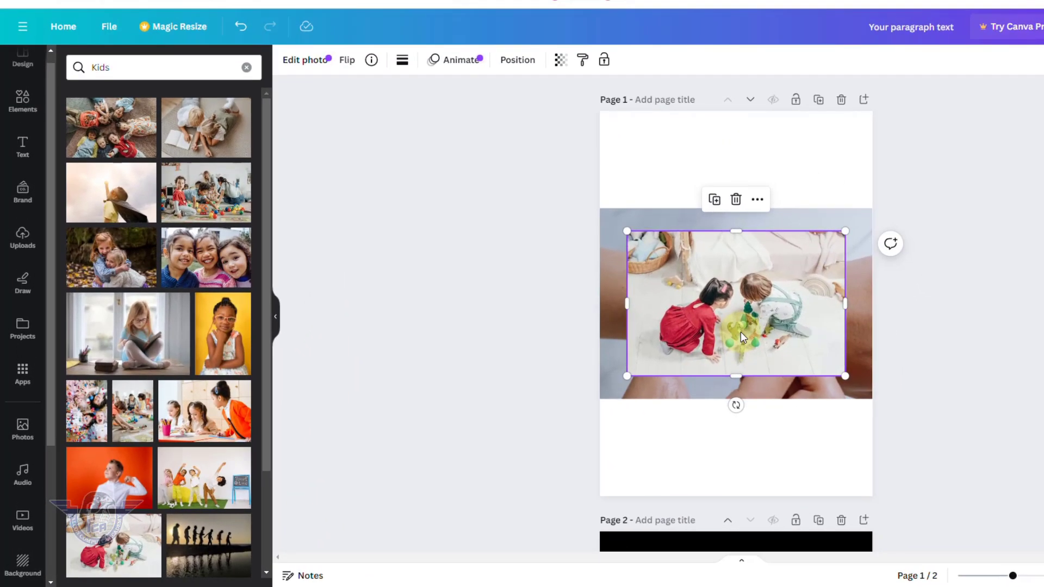
pyautogui.press('Tab')
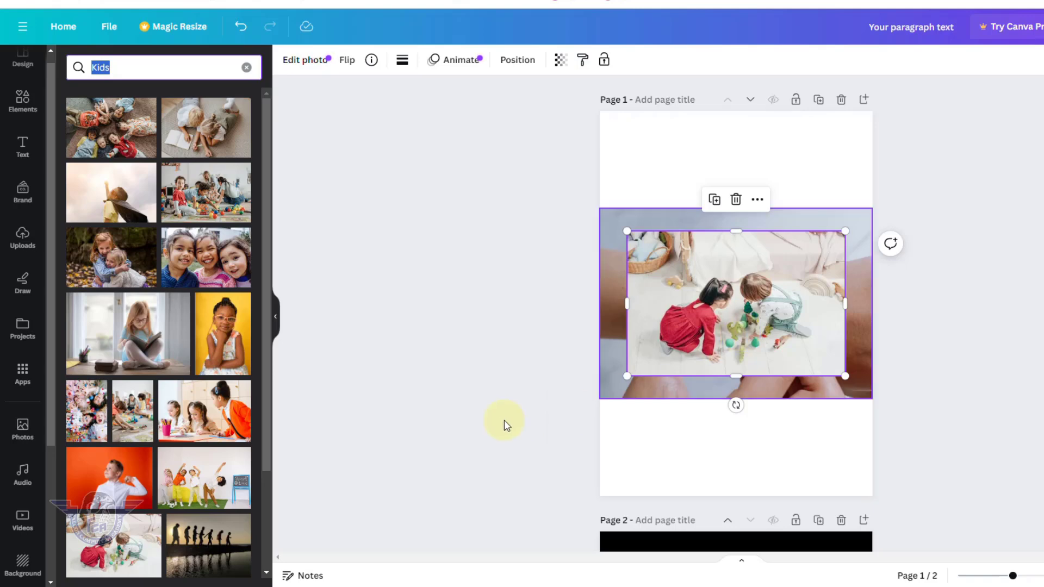
# Open the QR Code app from the popular Canva apps
pyautogui.click(25, 378)
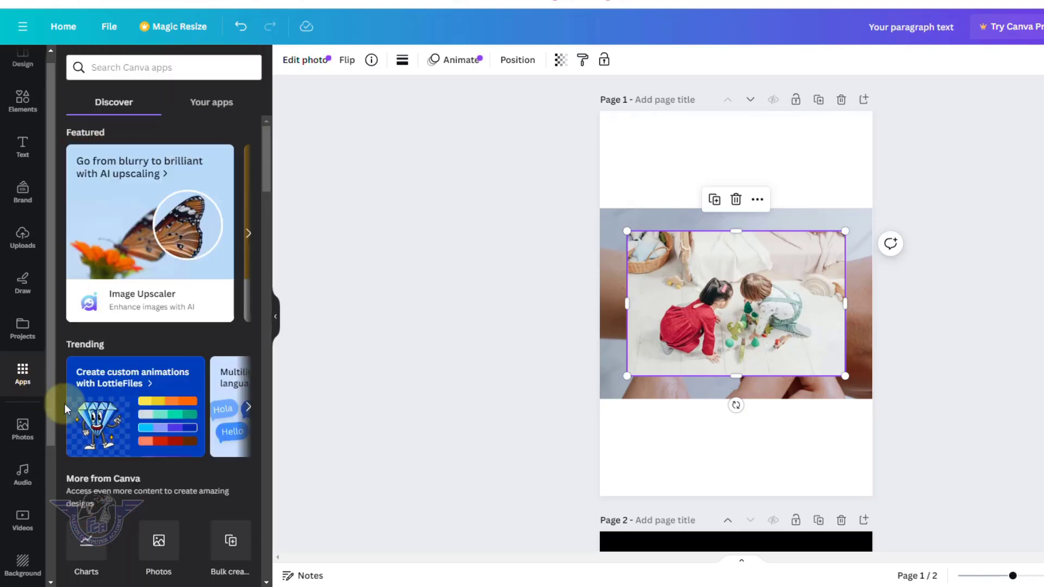
pyautogui.scroll(-5, 146, 479)
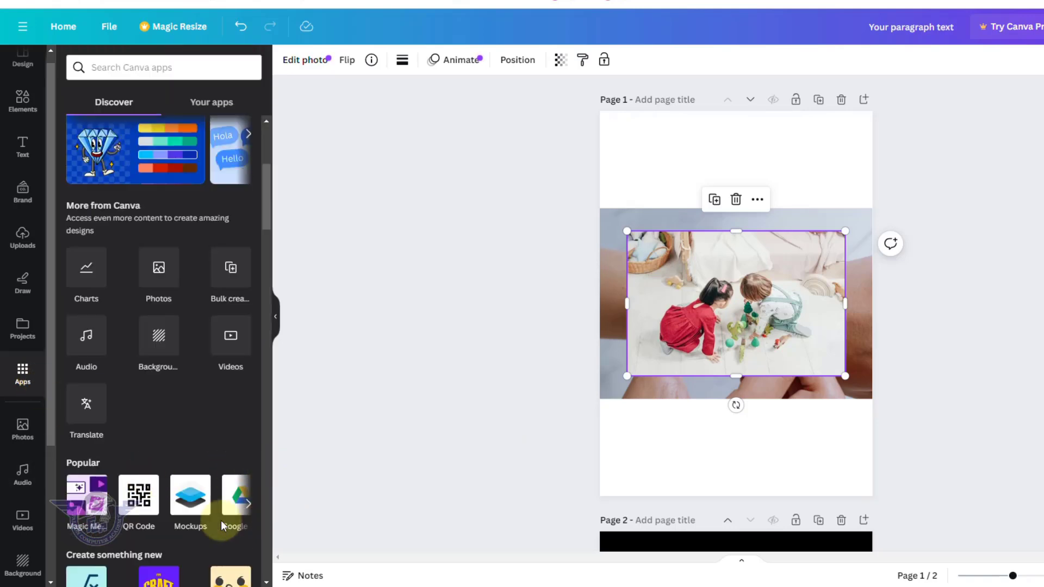
pyautogui.click(144, 510)
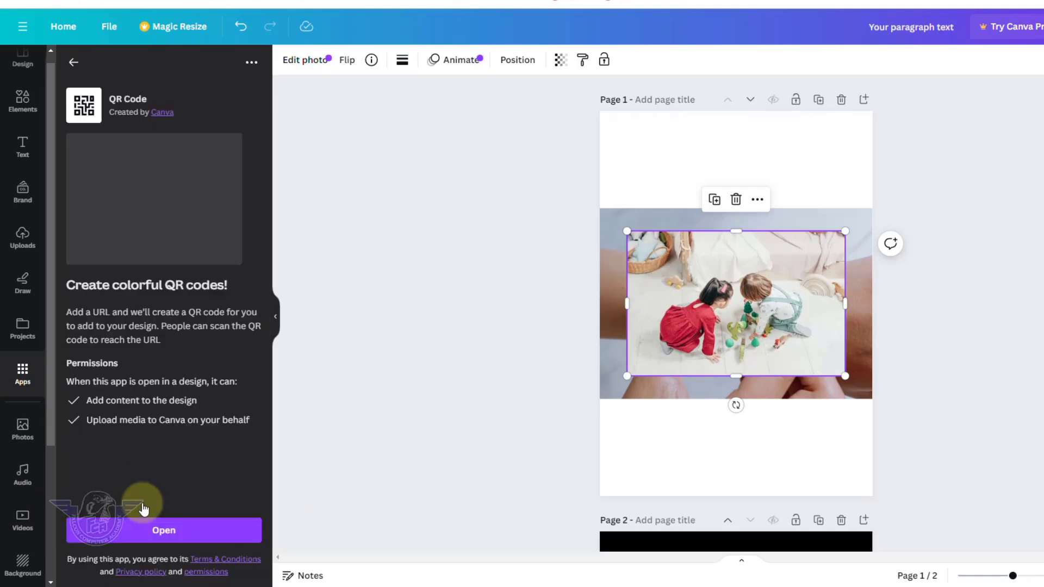
pyautogui.click(155, 537)
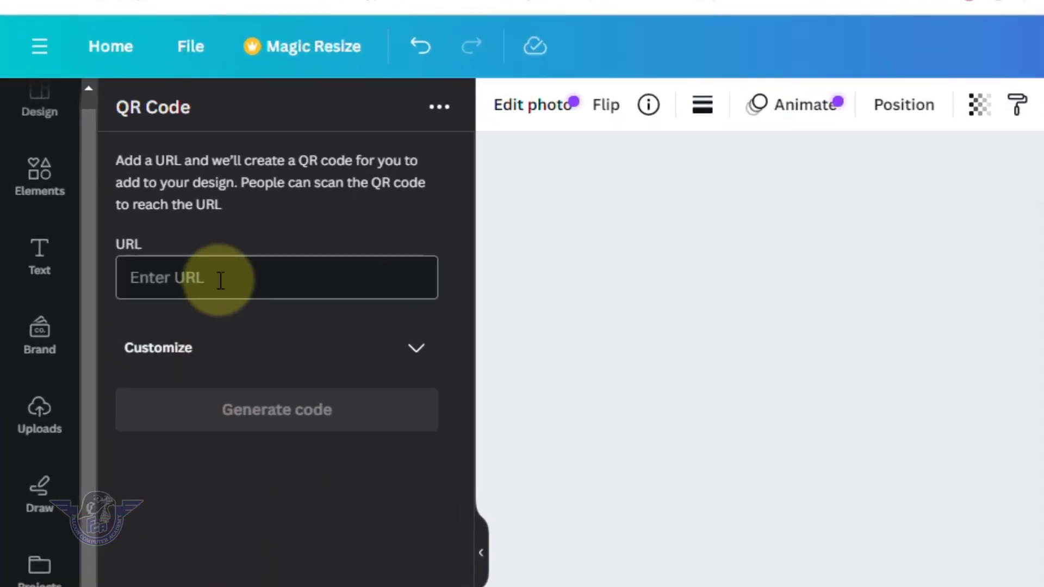
pyautogui.click(220, 280)
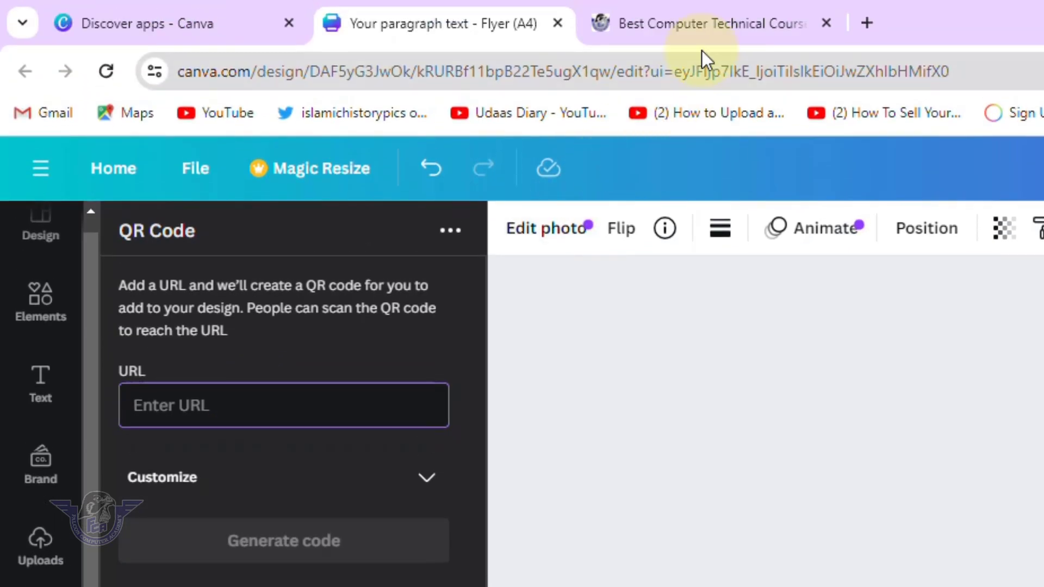
pyautogui.click(712, 24)
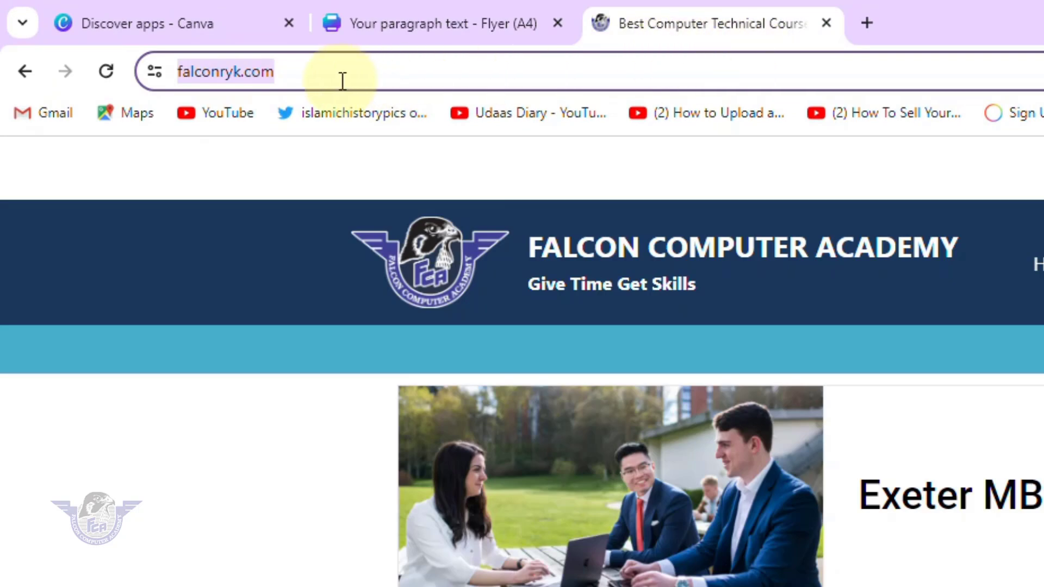
pyautogui.click(326, 80)
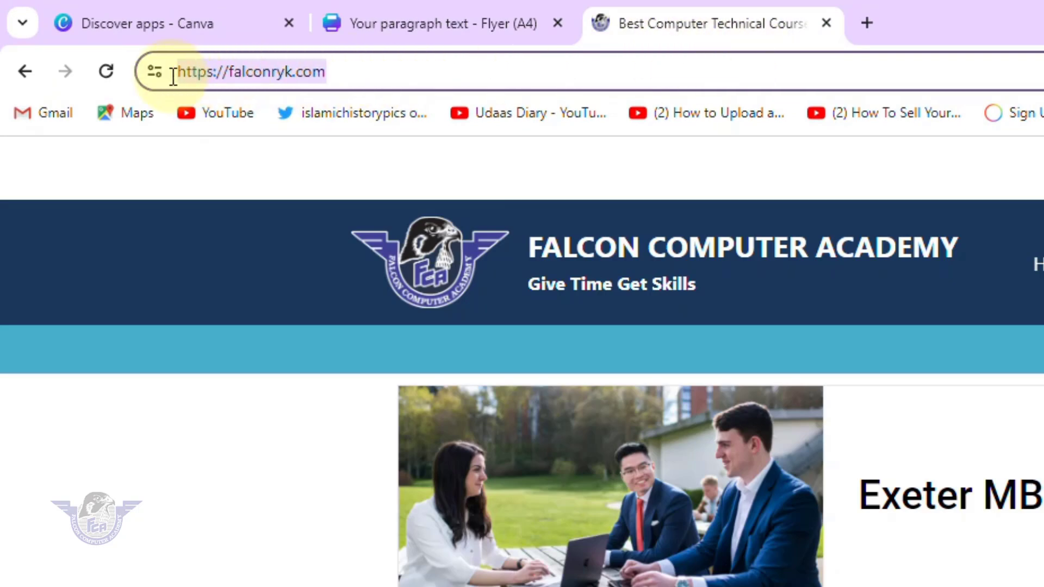
pyautogui.rightClick(228, 75)
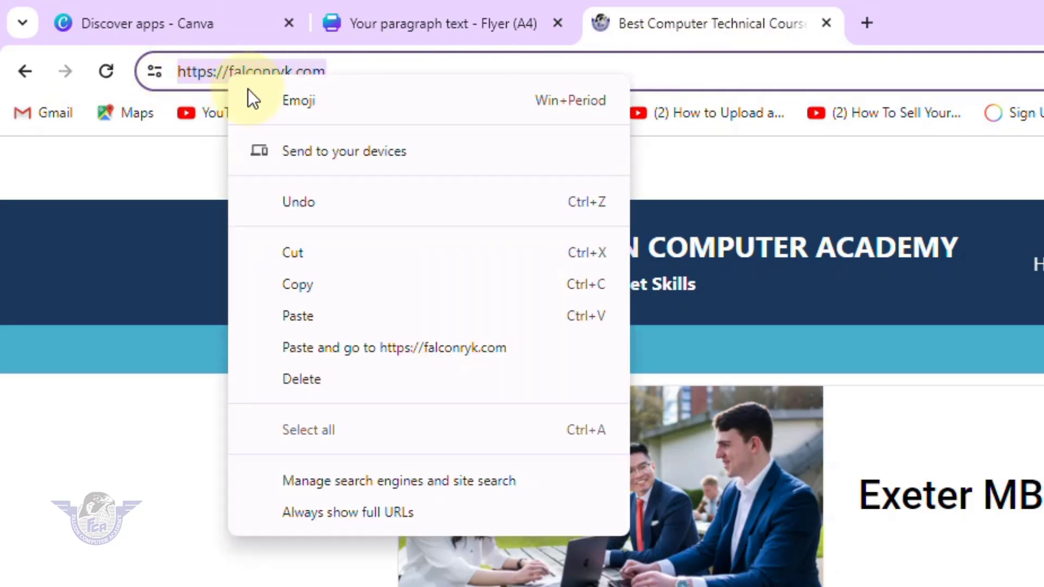
pyautogui.click(317, 295)
pyautogui.click(471, 34)
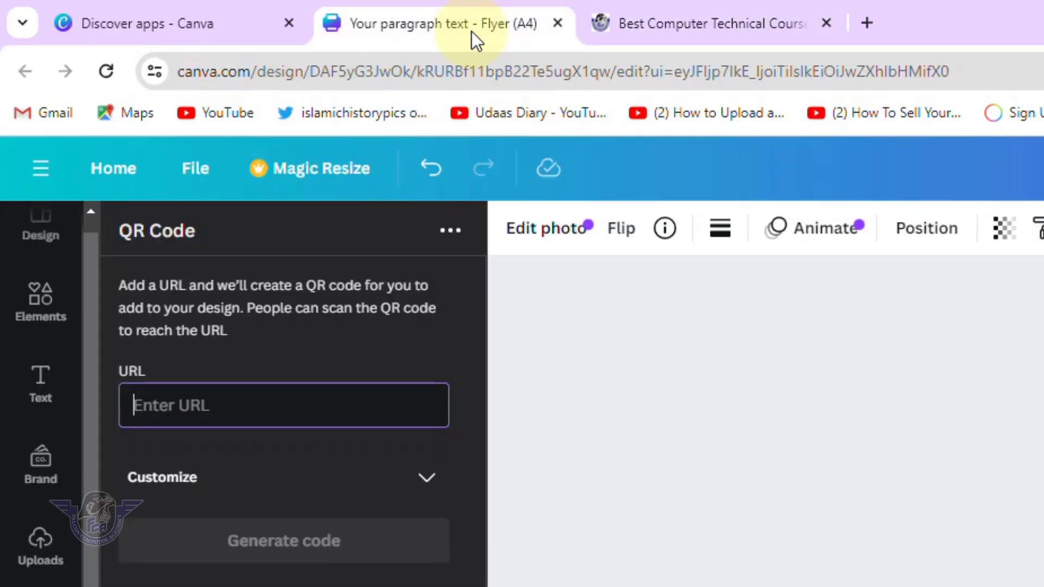
pyautogui.rightClick(229, 408)
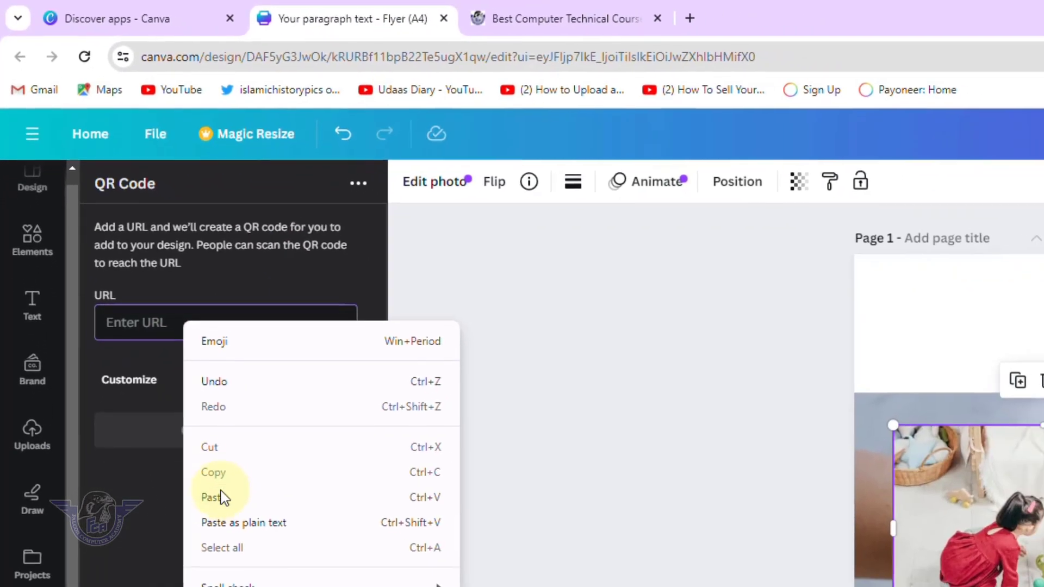
pyautogui.click(221, 494)
pyautogui.click(245, 434)
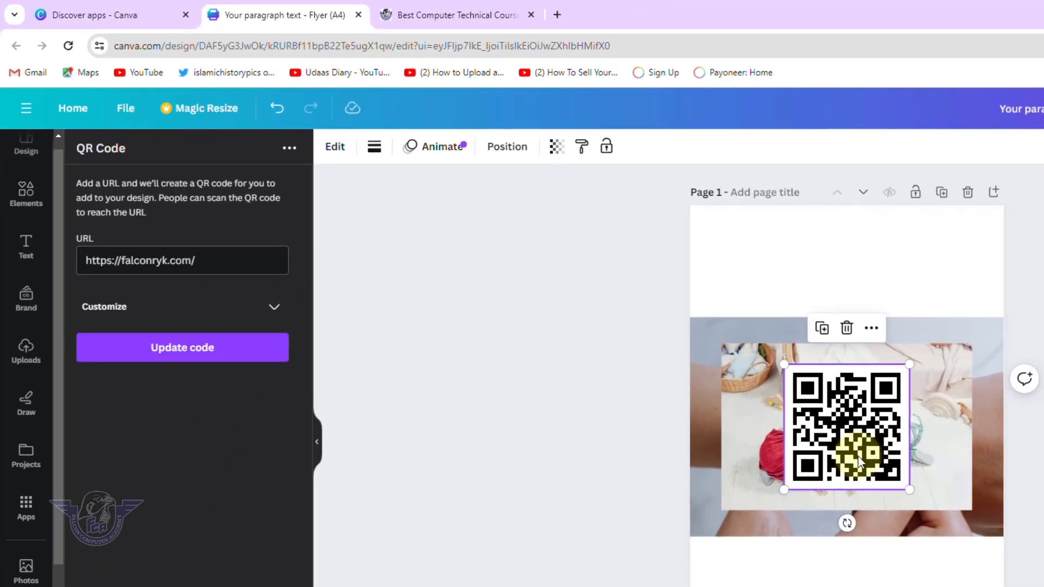
# Delete the children photo and the smartwatch mockup from page 1, and move the QR code into the middle of the emptied page
pyautogui.moveTo(859, 461); pyautogui.dragTo(837, 300)
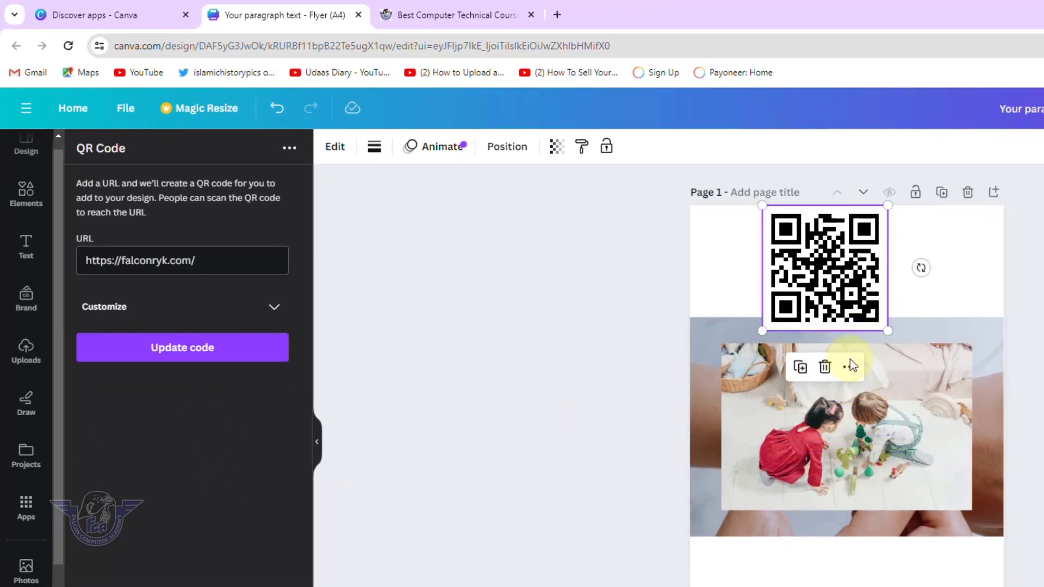
pyautogui.click(866, 424)
pyautogui.press('Delete')
pyautogui.click(883, 441)
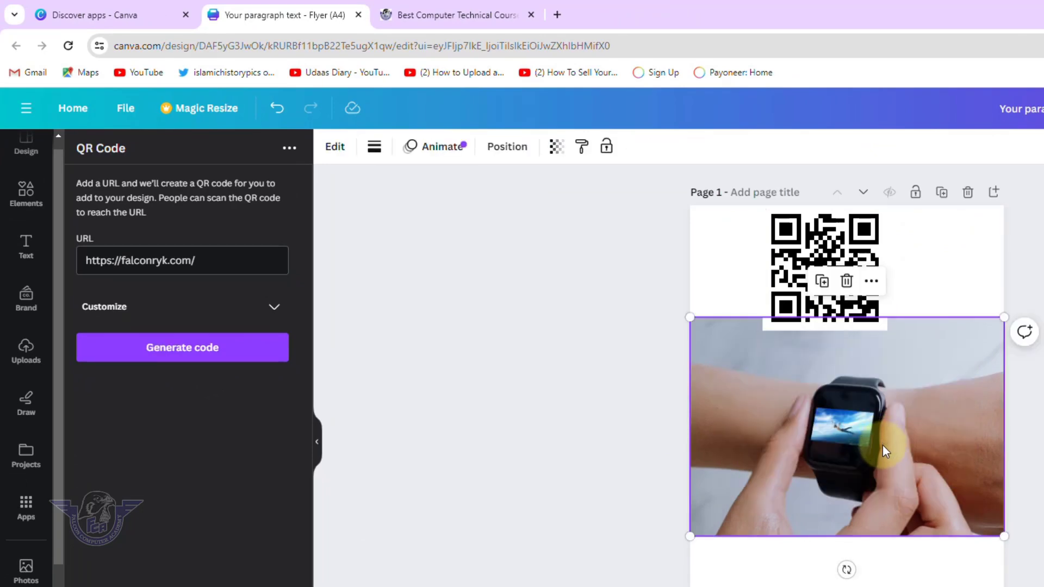
pyautogui.press('Delete')
pyautogui.moveTo(855, 284); pyautogui.dragTo(858, 439)
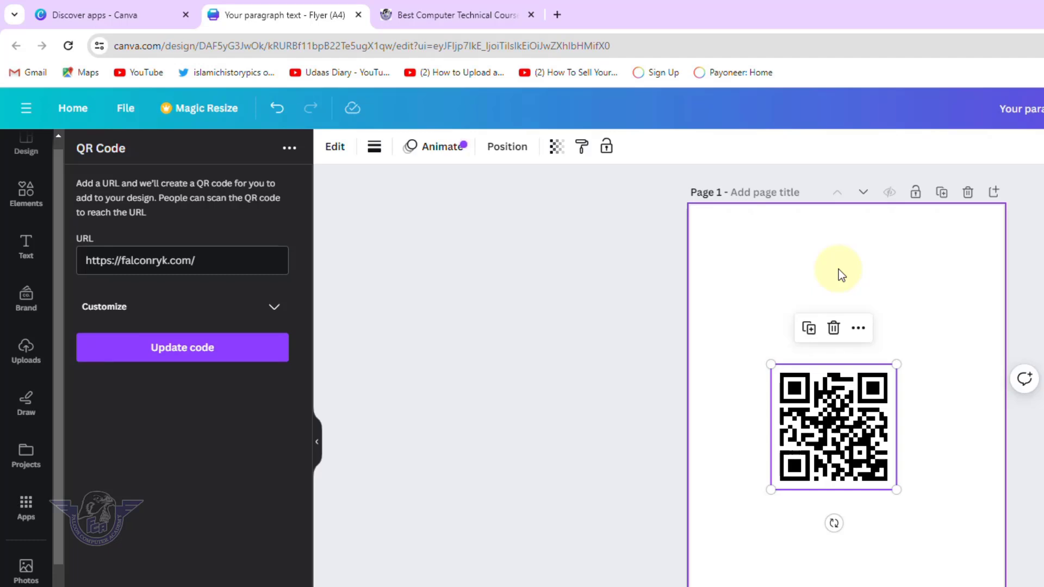
# Browse the full list of Canva apps and open the TranslateNow app
pyautogui.click(25, 510)
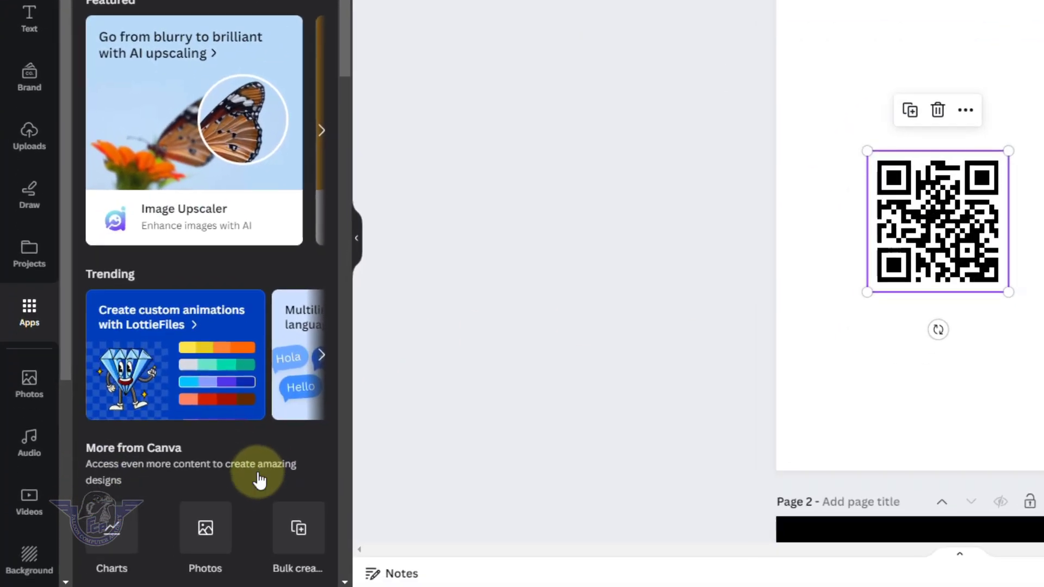
pyautogui.scroll(-5, 259, 482)
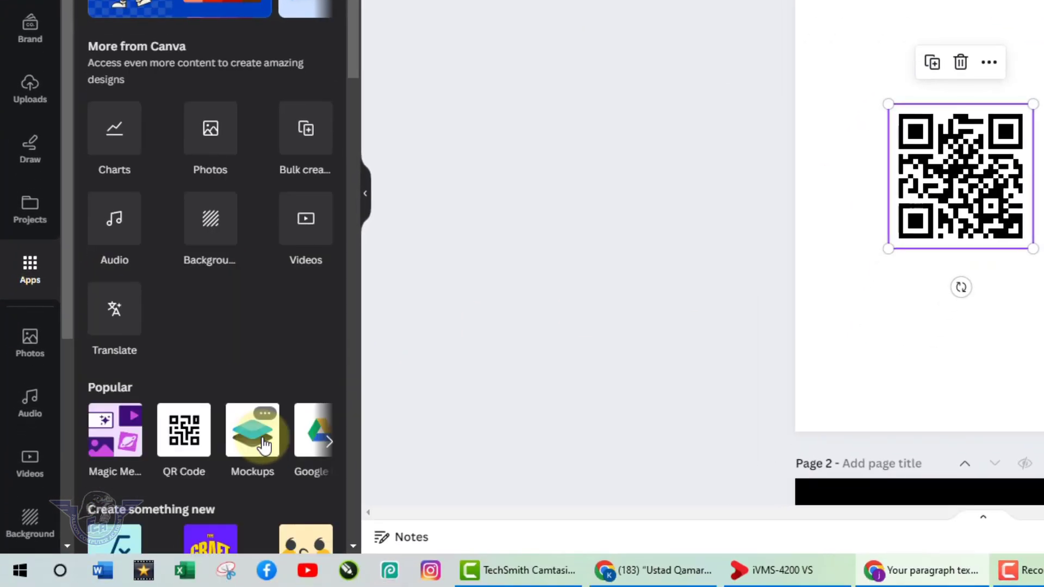
pyautogui.click(329, 442)
pyautogui.click(331, 445)
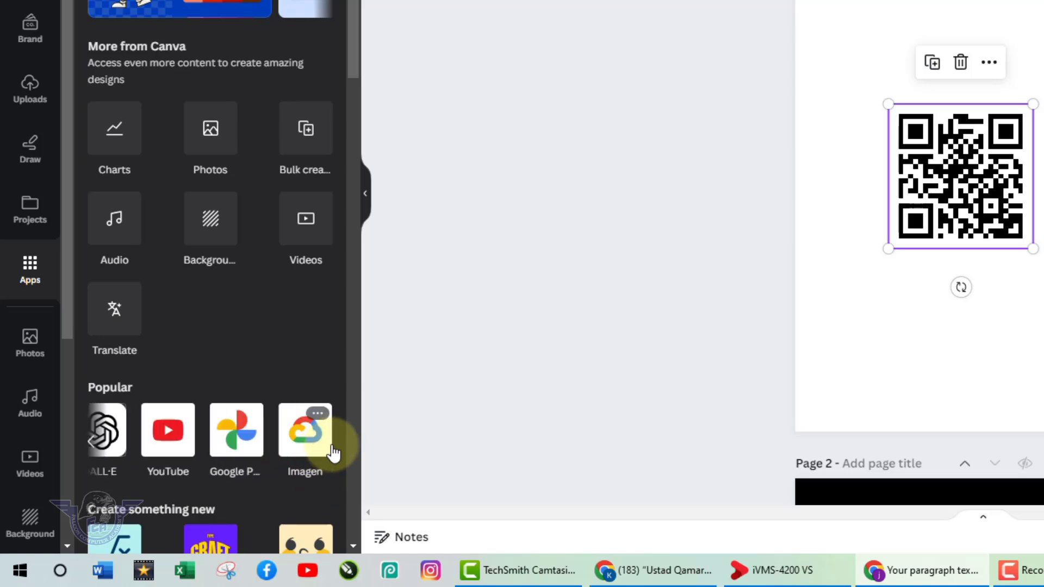
pyautogui.scroll(-5, 315, 489)
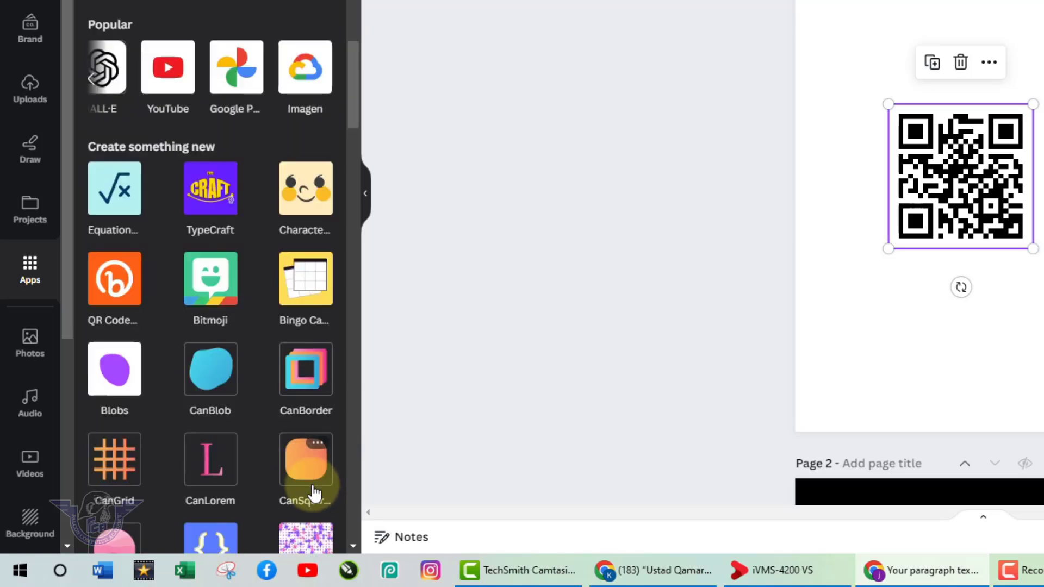
pyautogui.scroll(-5, 314, 492)
pyautogui.scroll(-5, 312, 489)
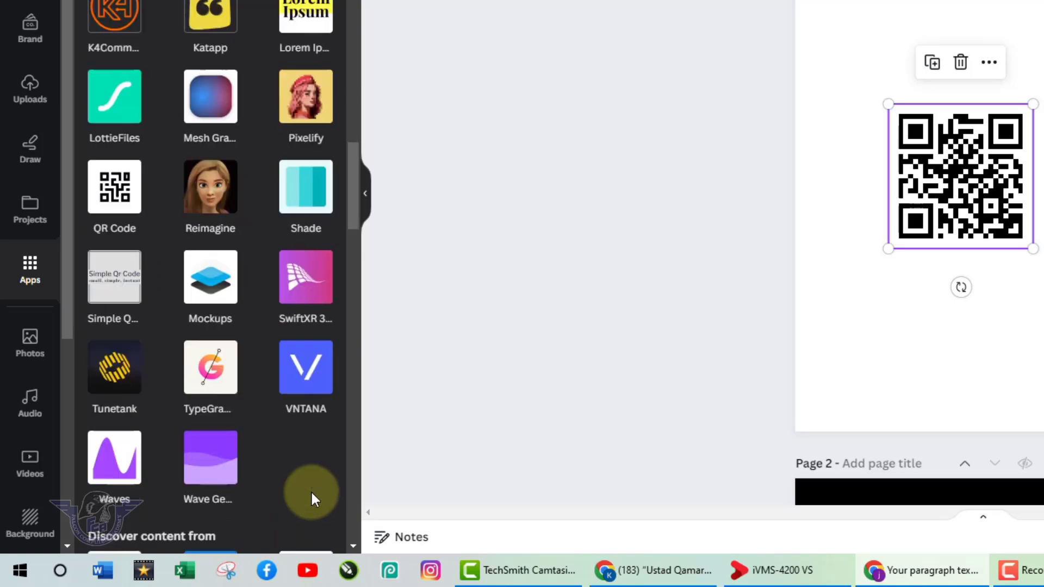
pyautogui.scroll(-5, 310, 490)
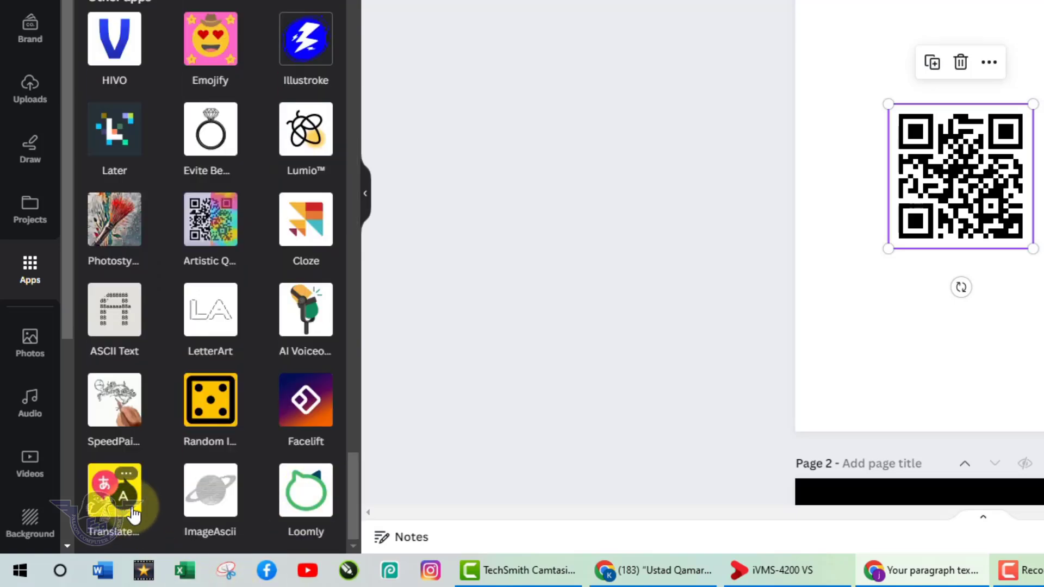
pyautogui.click(118, 501)
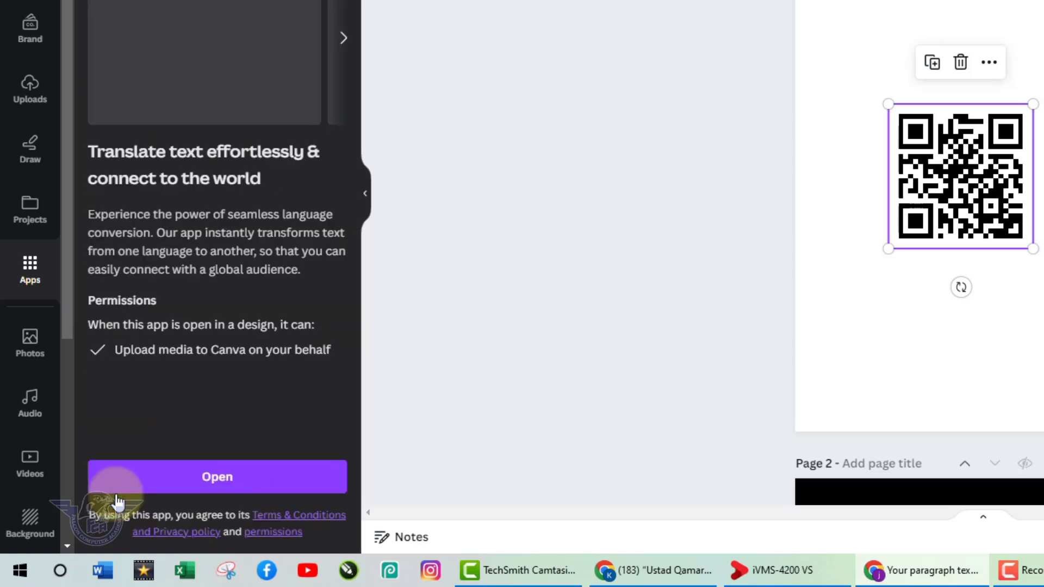
pyautogui.click(217, 484)
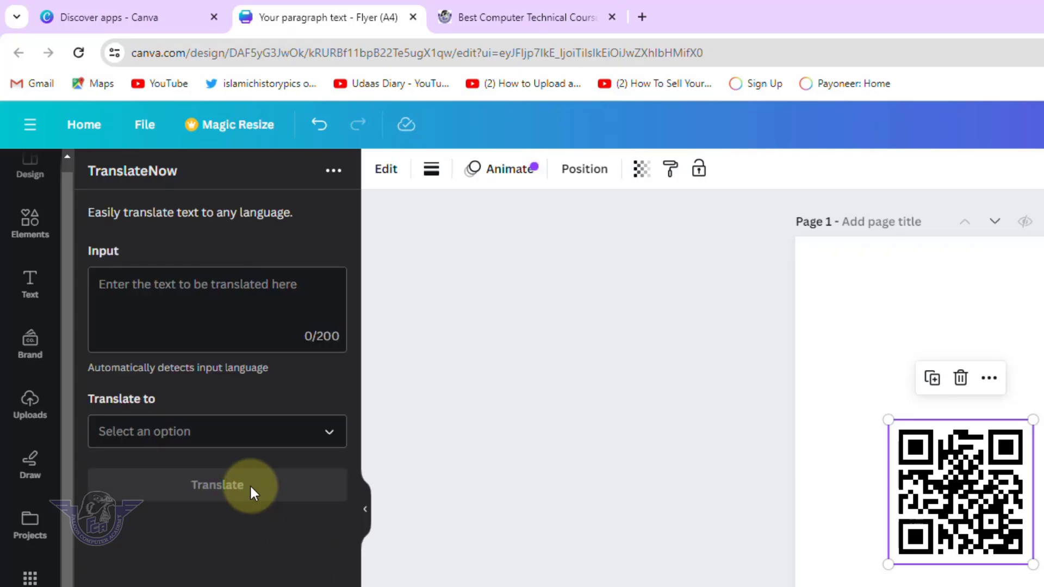
# Enter "Canva Full Course in hindi" as the text for TranslateNow to translate
pyautogui.click(225, 296)
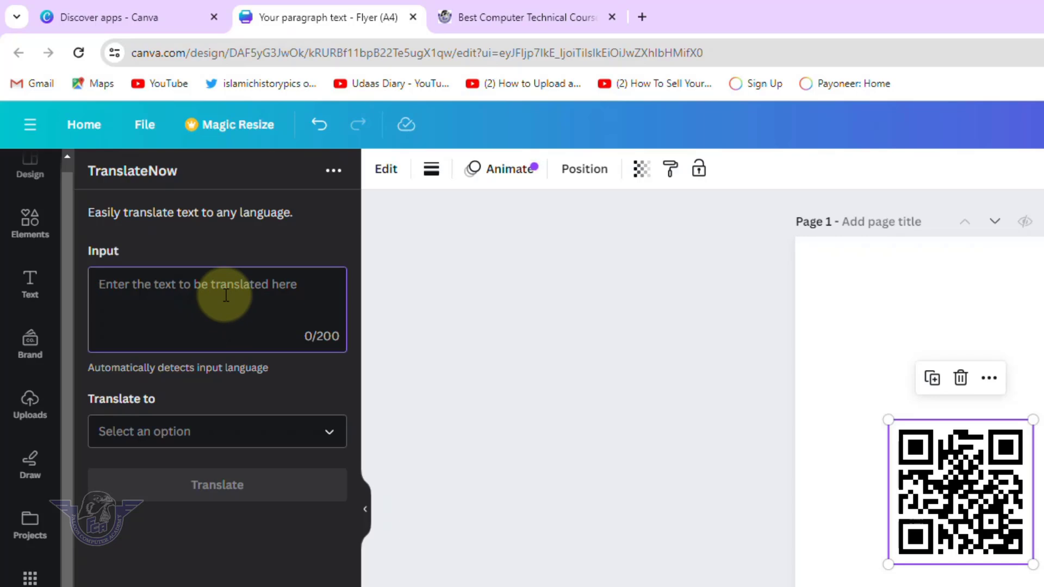
pyautogui.write('Canva Full Couse')
pyautogui.press('BackSpace')
pyautogui.press('BackSpace')
pyautogui.write('rse in hindi')
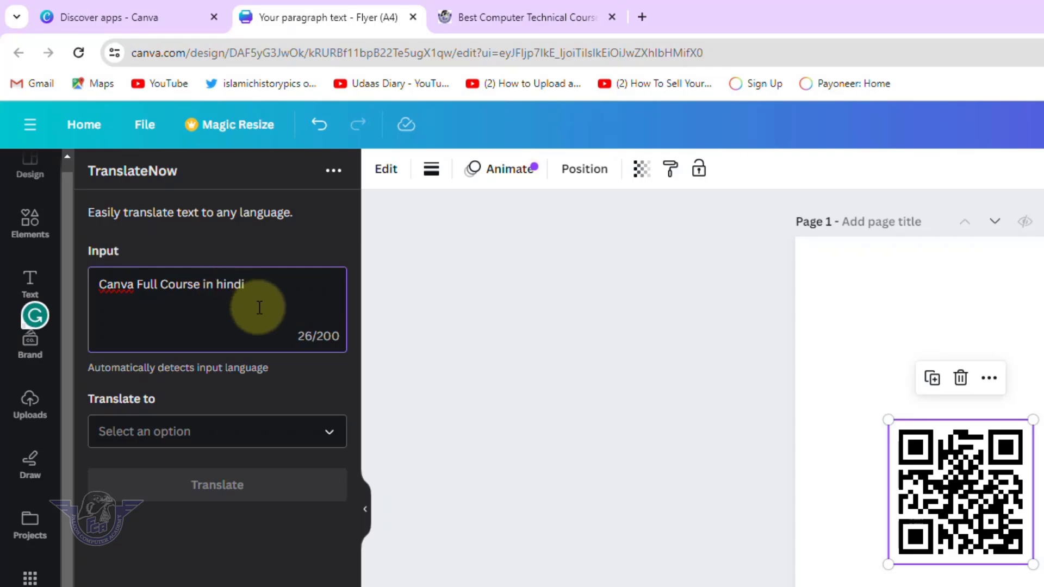
# Translate the entered text into Hindi and place it on page 1 just above the QR code, enlarged to font size 44.5
pyautogui.click(329, 444)
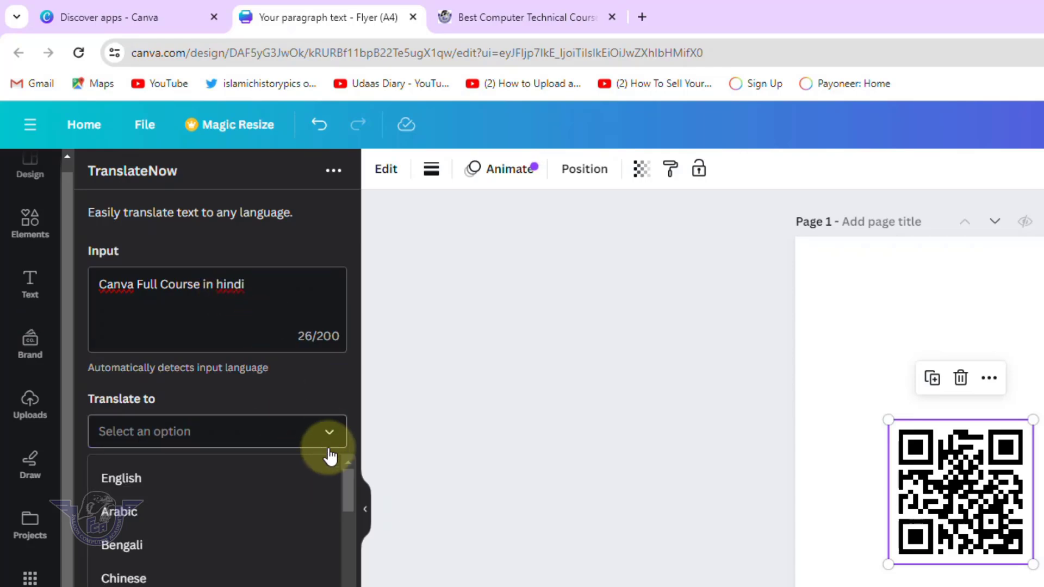
pyautogui.moveTo(348, 477); pyautogui.dragTo(348, 529)
pyautogui.click(152, 517)
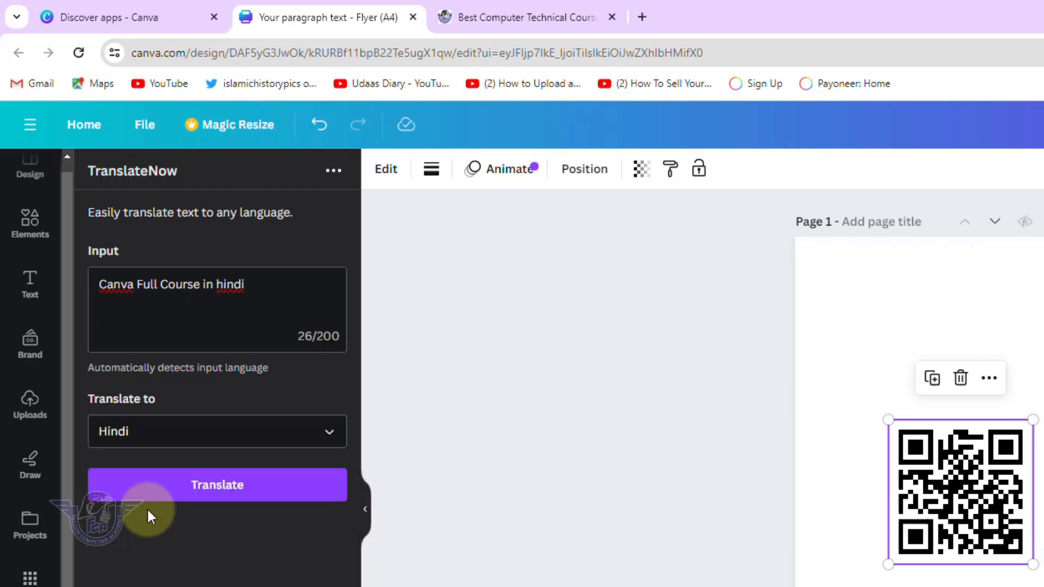
pyautogui.click(225, 489)
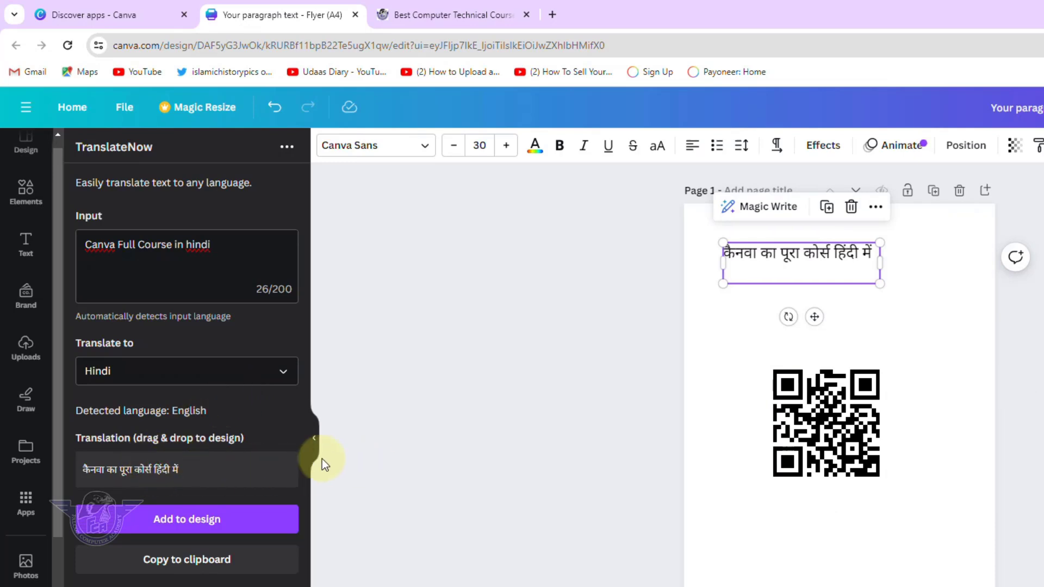
pyautogui.moveTo(881, 285); pyautogui.dragTo(961, 292)
pyautogui.moveTo(852, 270); pyautogui.dragTo(794, 336)
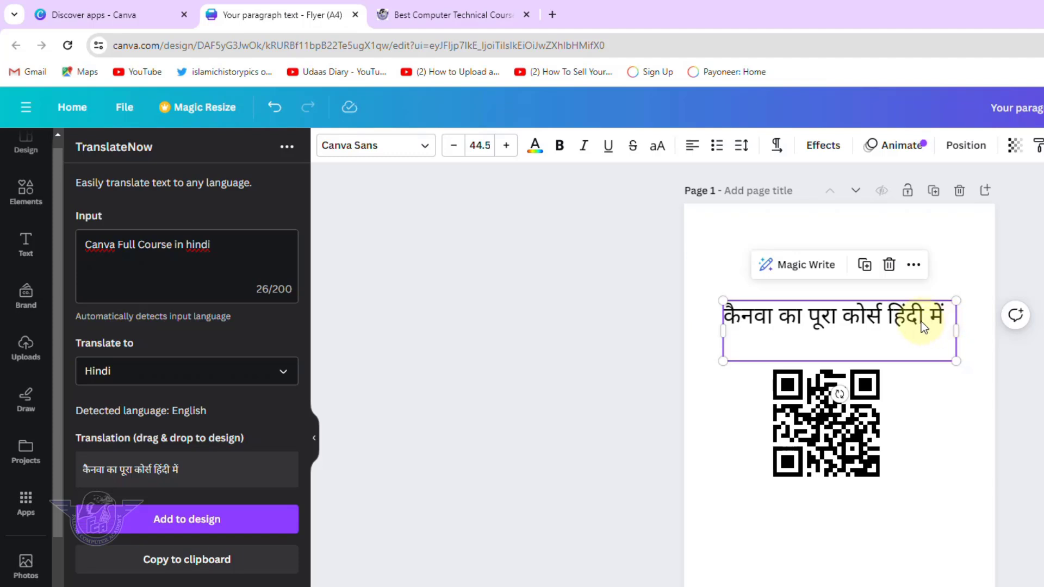
# Translate the same text into Urdu, adding it above the Hindi line on page 1 with its text box widened to fit one line
pyautogui.click(263, 374)
pyautogui.scroll(-5, 256, 437)
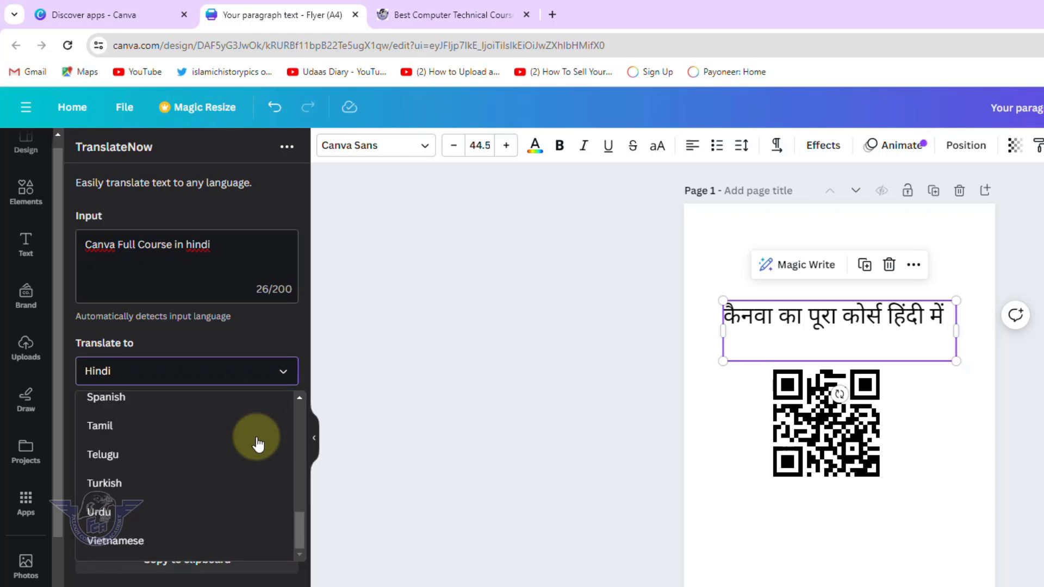
pyautogui.click(103, 511)
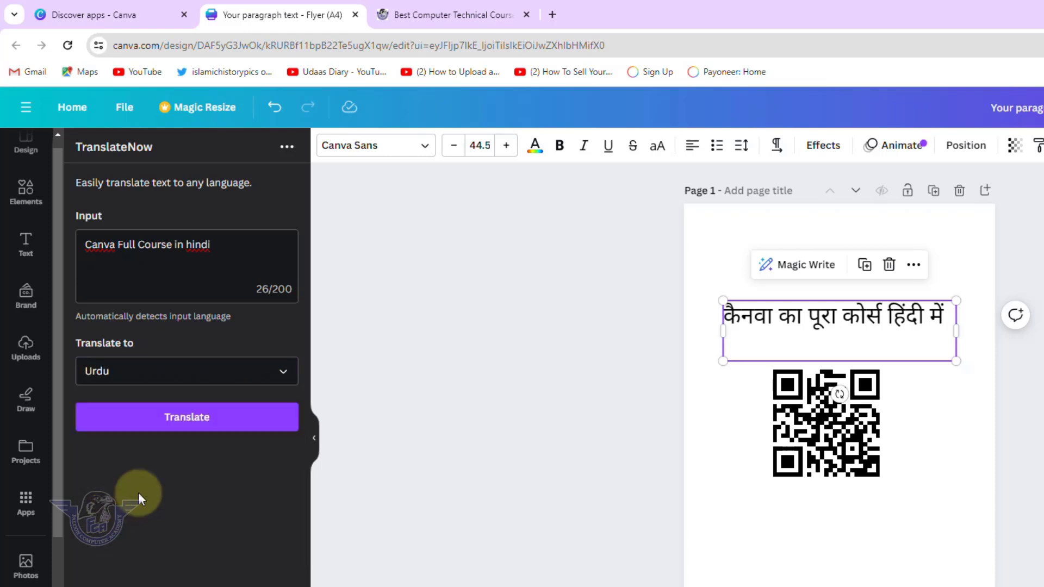
pyautogui.click(197, 419)
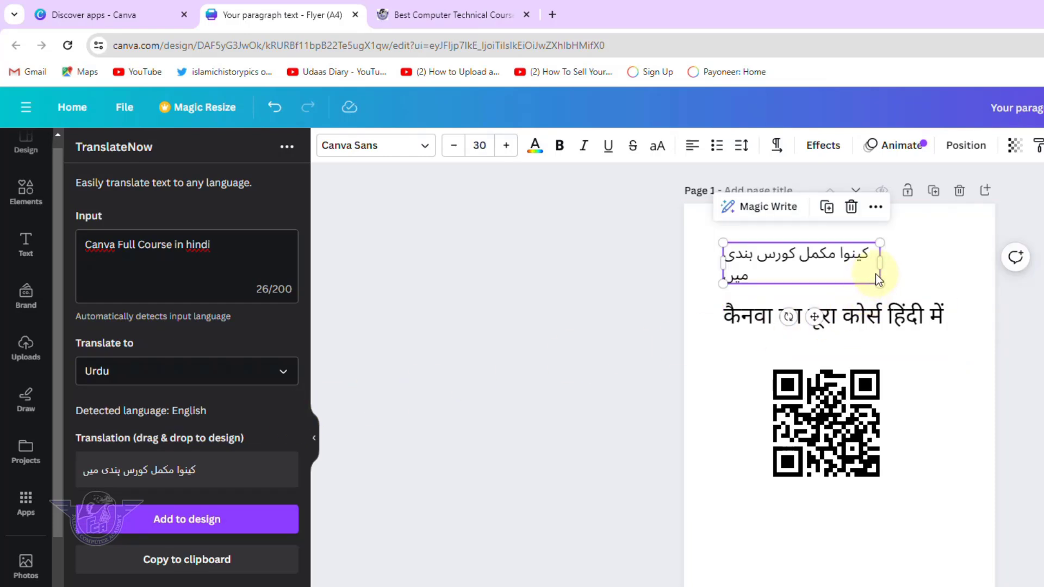
pyautogui.moveTo(882, 264); pyautogui.dragTo(900, 278)
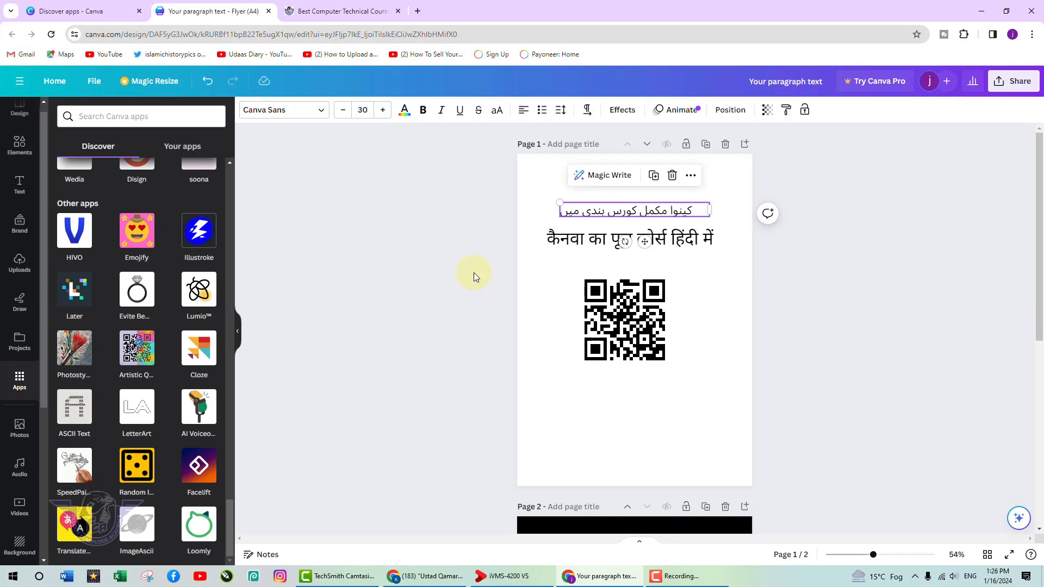
pyautogui.click(632, 414)
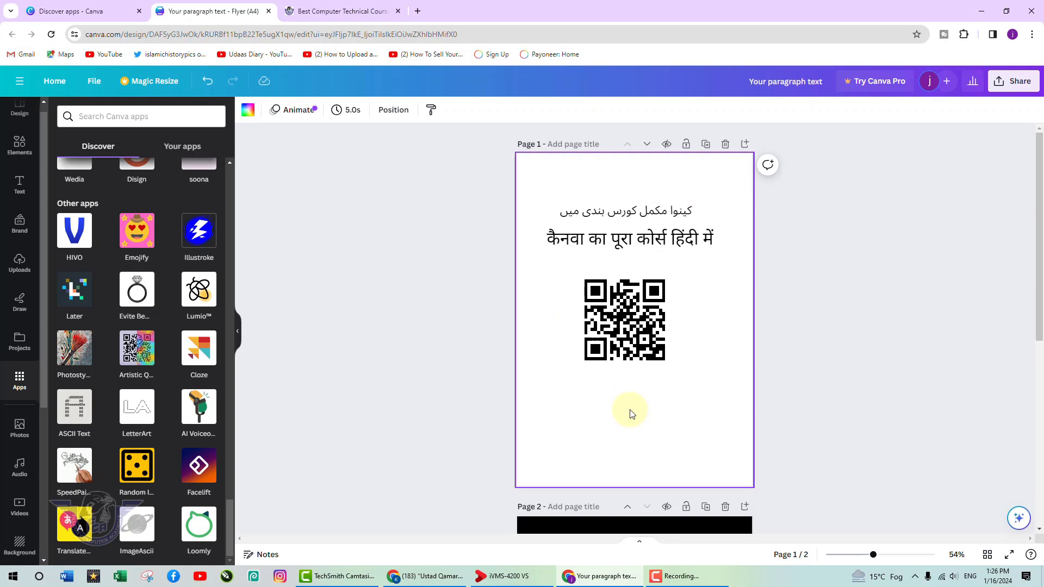